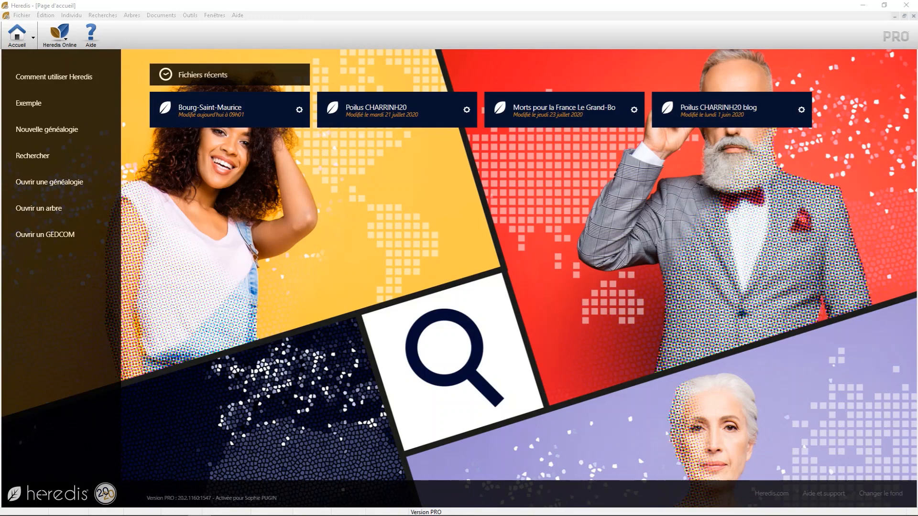
- Open the Bourg-Saint-Maurice genealogy and start a new record entry from a census (Recensement)
{"action": "left_click", "coordinate": [203, 116]}
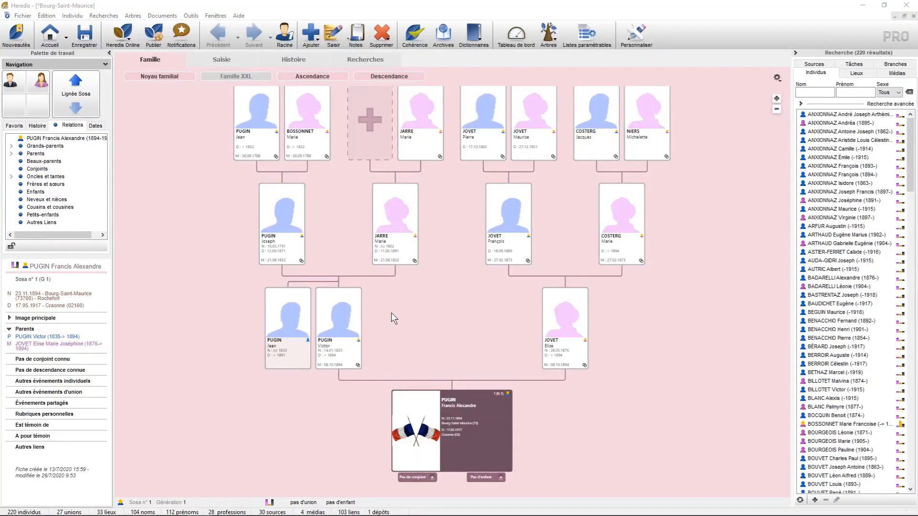
{"action": "left_click", "coordinate": [333, 35]}
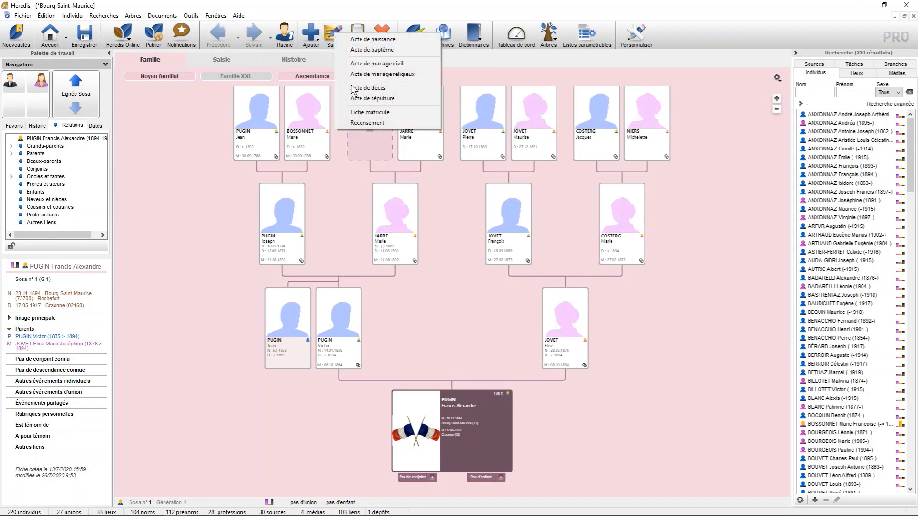
{"action": "left_click", "coordinate": [353, 123]}
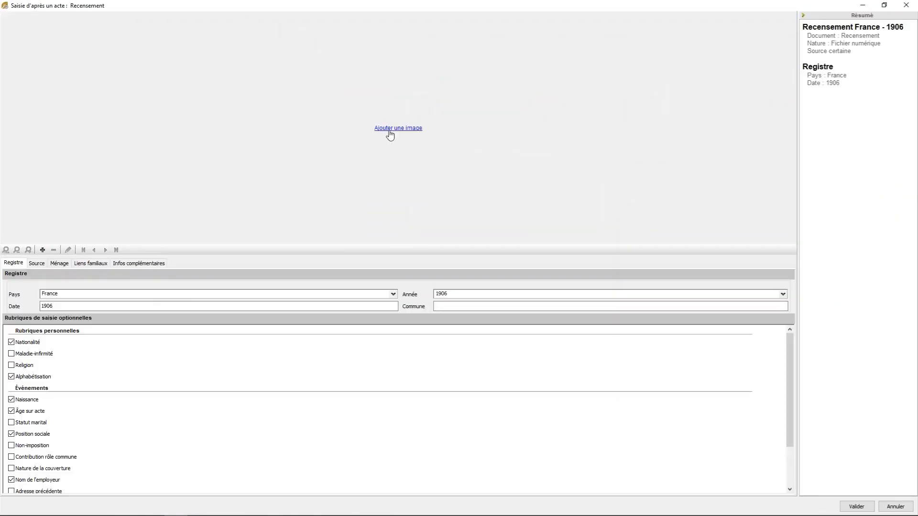
- Attach the register image ad73_6m681_003.jpg from the media dictionary to the census entry
{"action": "left_click", "coordinate": [390, 132]}
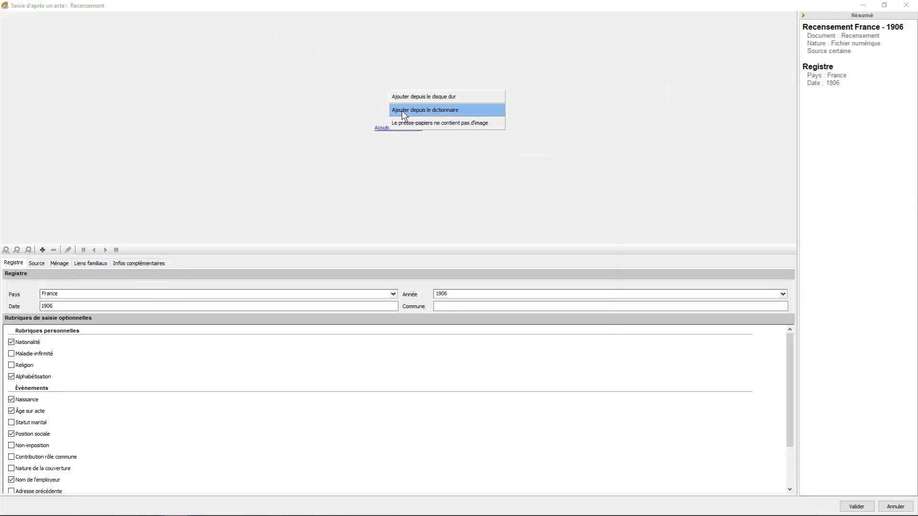
{"action": "left_click", "coordinate": [402, 110]}
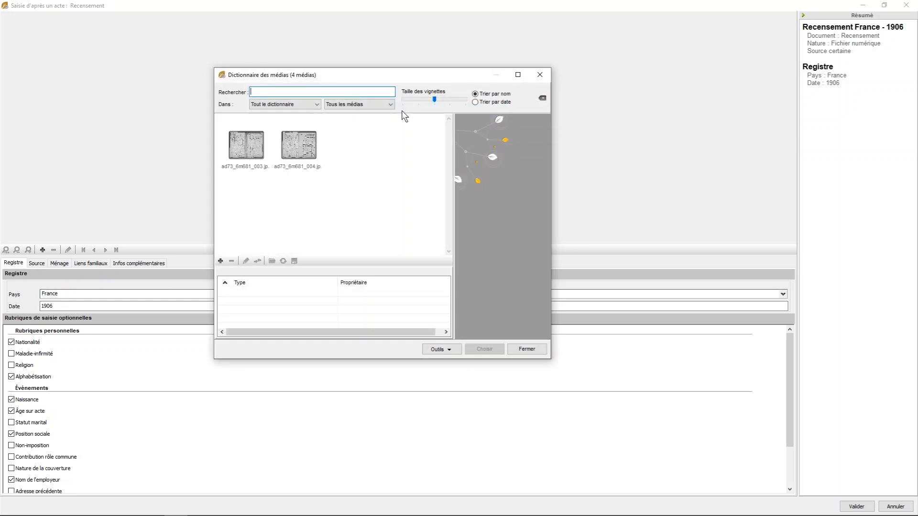
{"action": "left_click", "coordinate": [242, 148]}
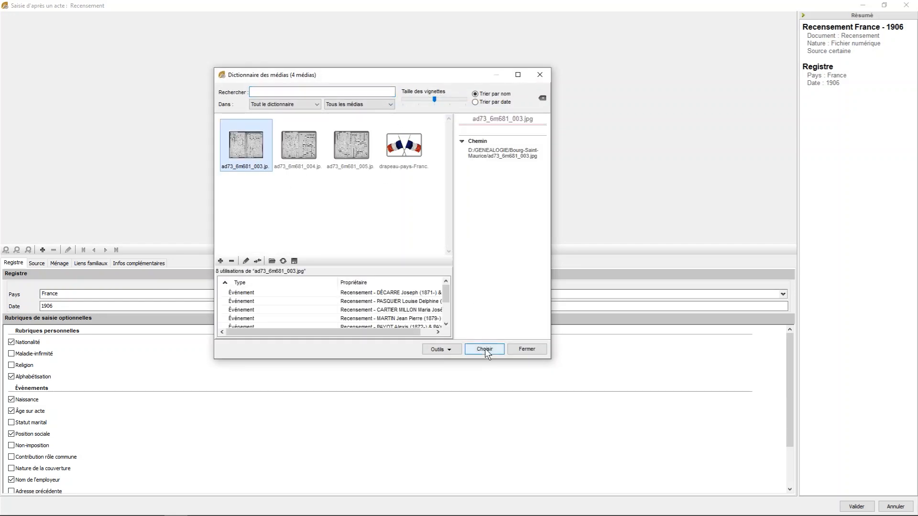
{"action": "left_click", "coordinate": [485, 348]}
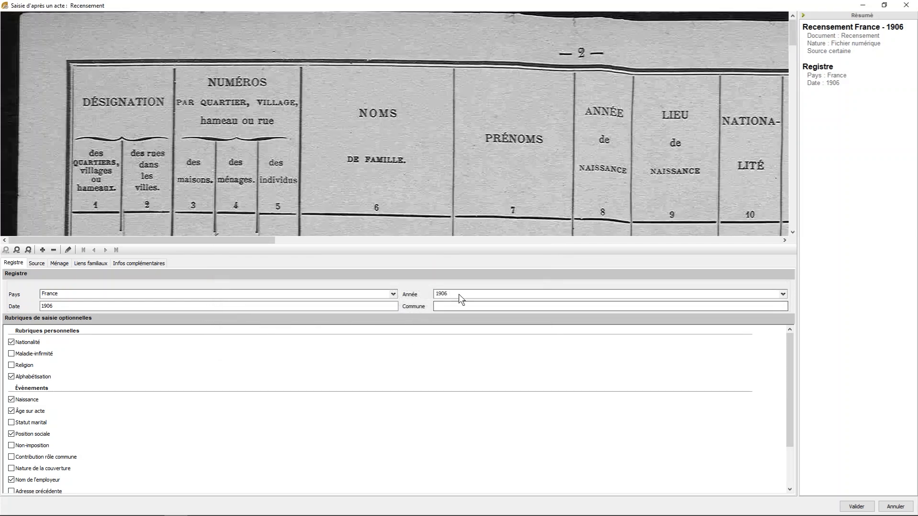
- Choose 1906 as the census year and turn off the optional fields Alphabétisation, Âge sur acte and Position sociale
{"action": "left_click", "coordinate": [478, 295]}
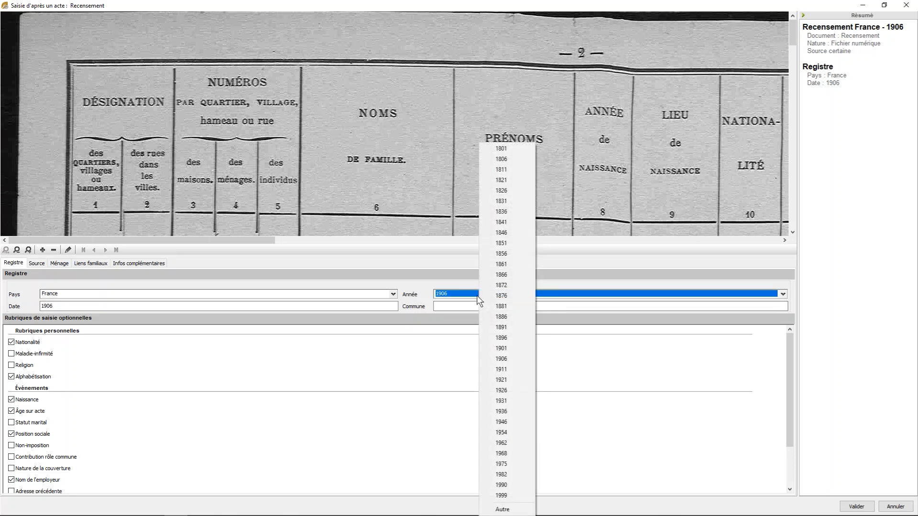
{"action": "left_click", "coordinate": [501, 359]}
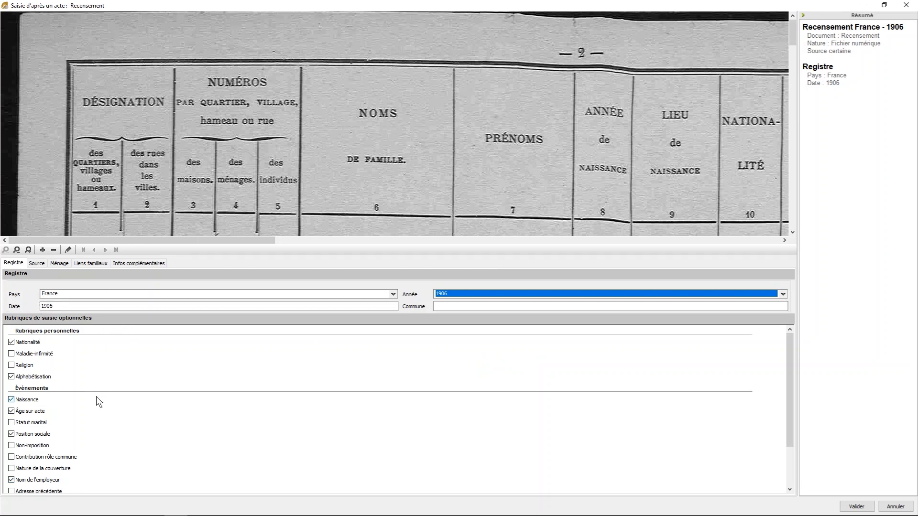
{"action": "left_click", "coordinate": [42, 378]}
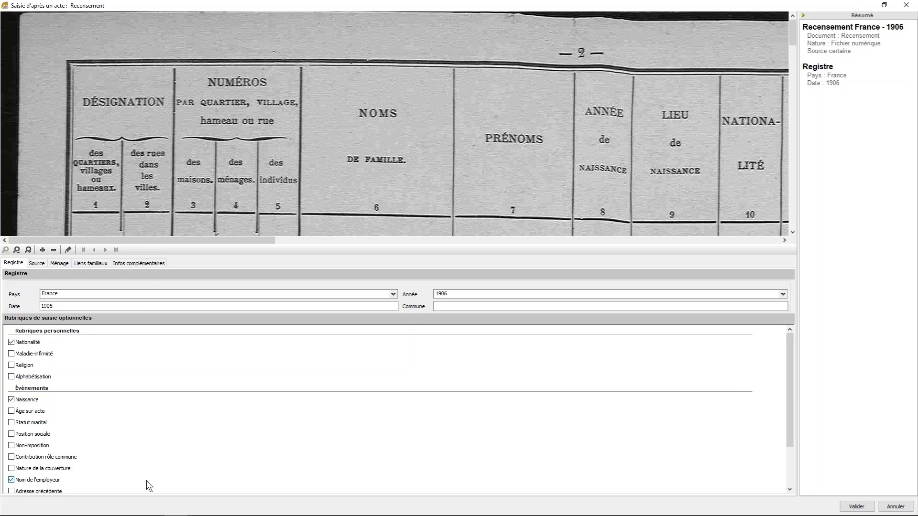
- Set the register's date to 15 avril 1906 and its commune to Bourg-Saint-Maurice
{"action": "left_click", "coordinate": [40, 306]}
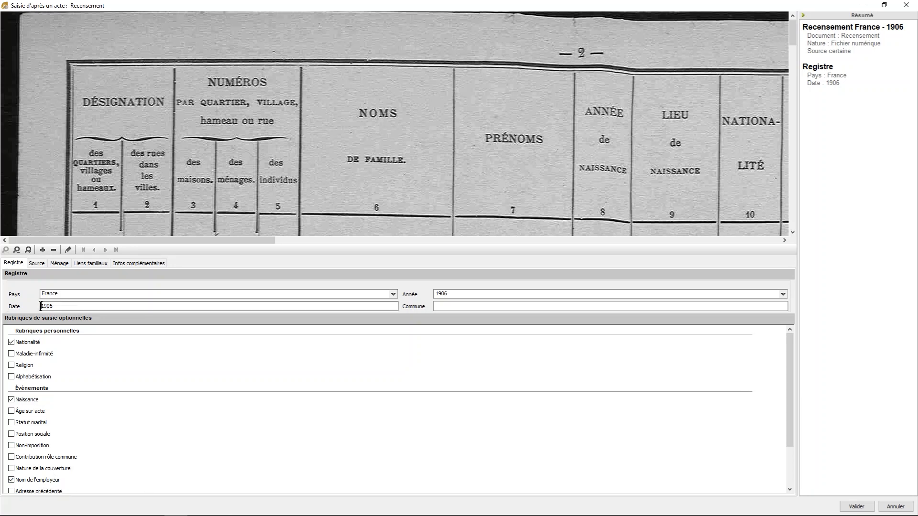
{"action": "type", "text": "15 4"}
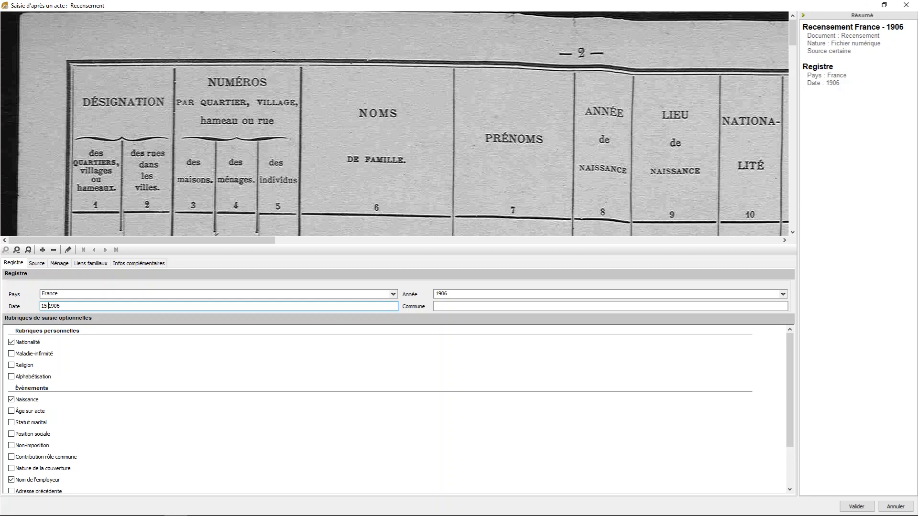
{"action": "key", "text": "Tab"}
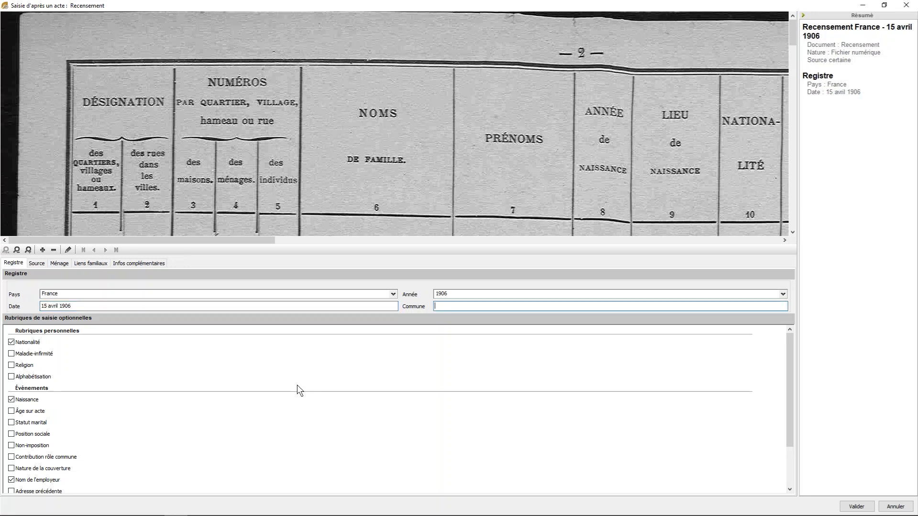
{"action": "type", "text": "bour"}
{"action": "key", "text": "Return"}
- Fill in the source details with the archive repository AD SAVOIE and the reference (Cote) 6M 681
{"action": "left_click", "coordinate": [33, 263]}
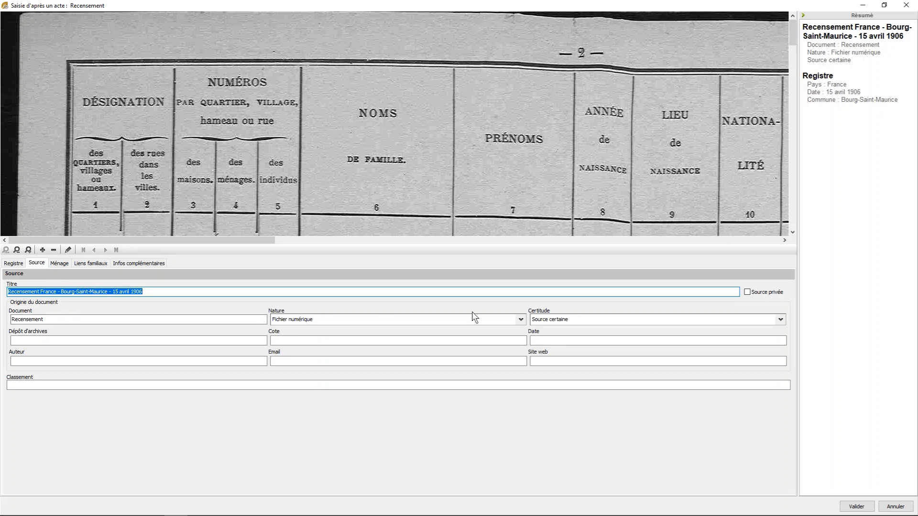
{"action": "left_click", "coordinate": [22, 340]}
{"action": "type", "text": "ad savoie"}
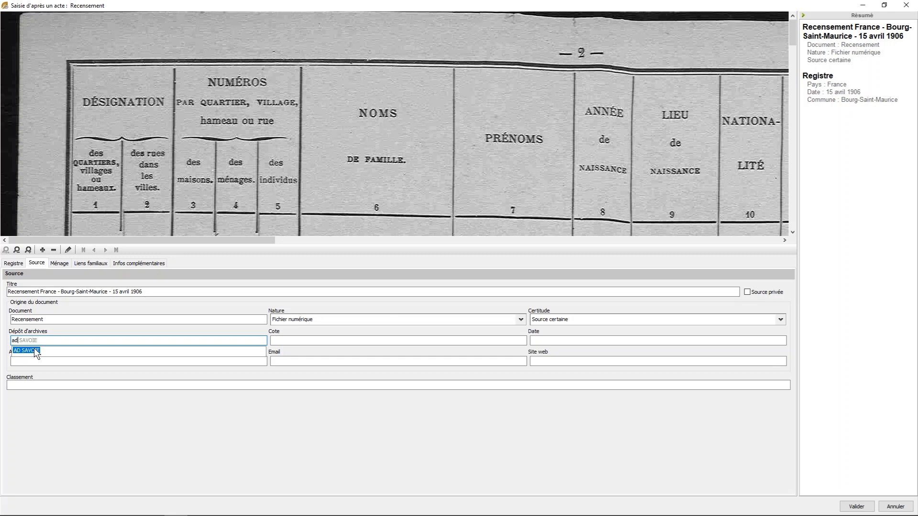
{"action": "key", "text": "Tab"}
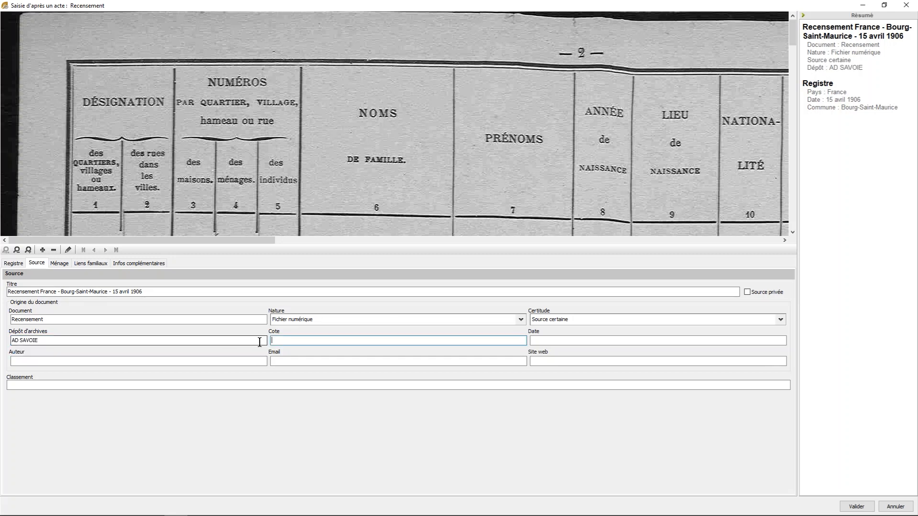
{"action": "type", "text": "6"}
{"action": "left_click", "coordinate": [285, 350]}
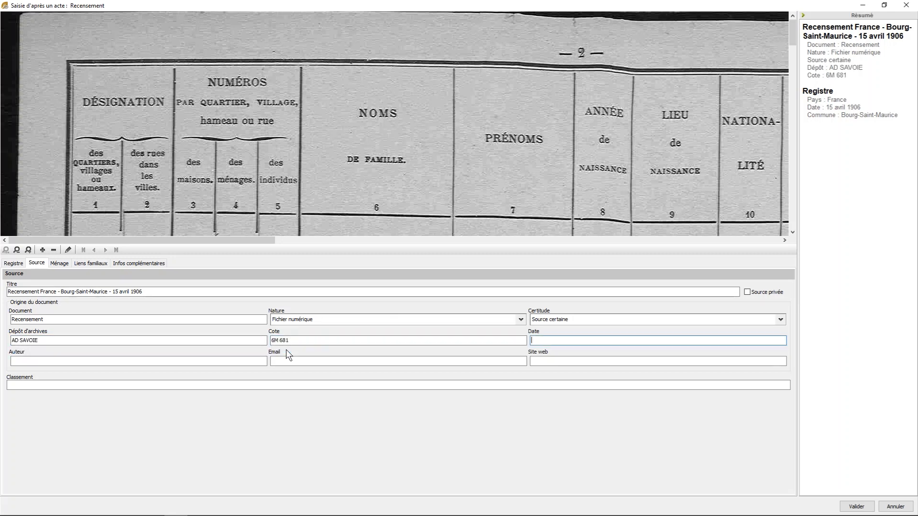
{"action": "left_click", "coordinate": [570, 340]}
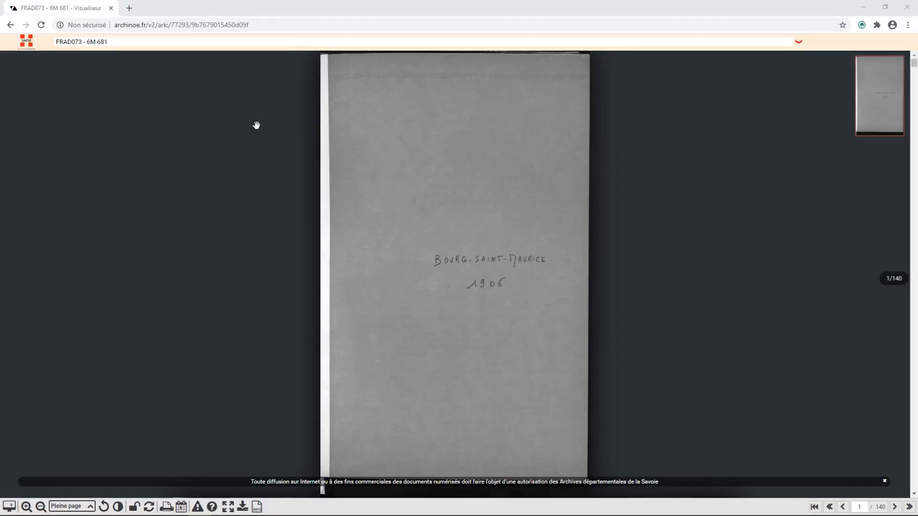
- Copy the register's web address from the archive viewer in the Chrome browser and paste it as the source's Site web in Heredis
{"action": "left_click_drag", "start_coordinate": [264, 26], "coordinate": [111, 30]}
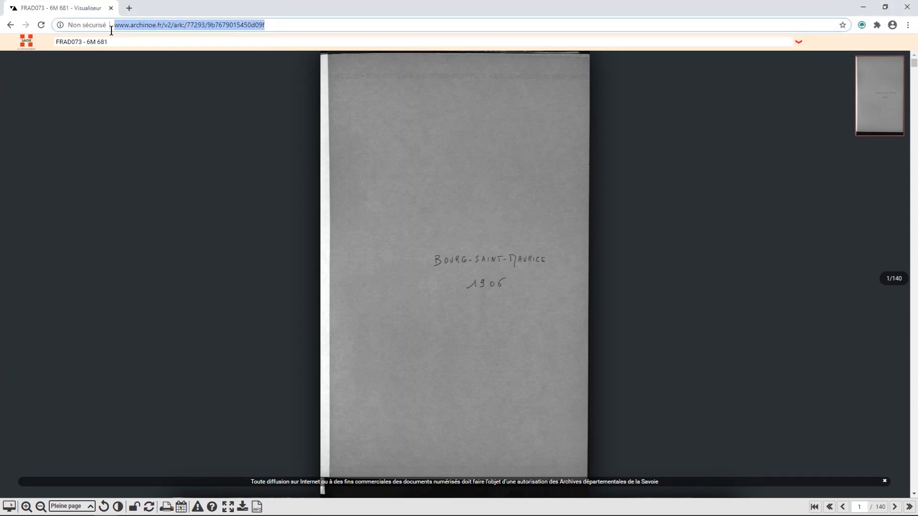
{"action": "right_click", "coordinate": [139, 24]}
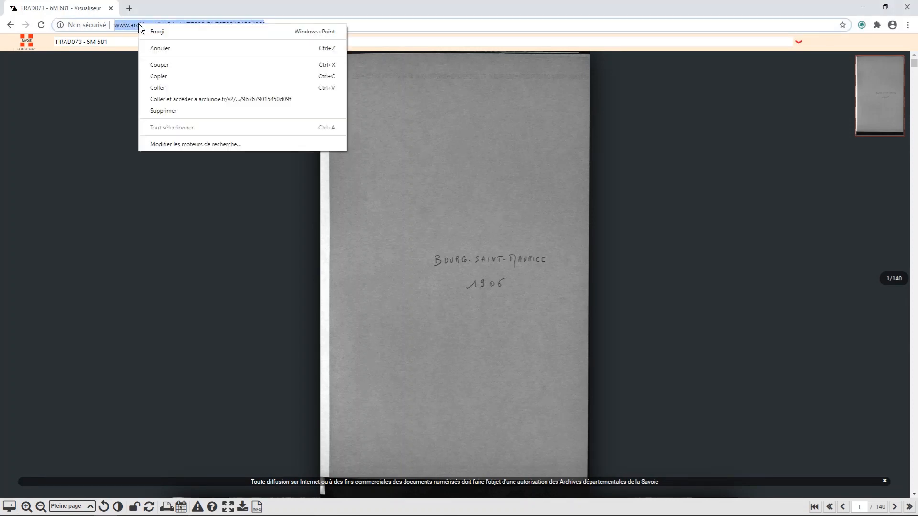
{"action": "left_click", "coordinate": [162, 75]}
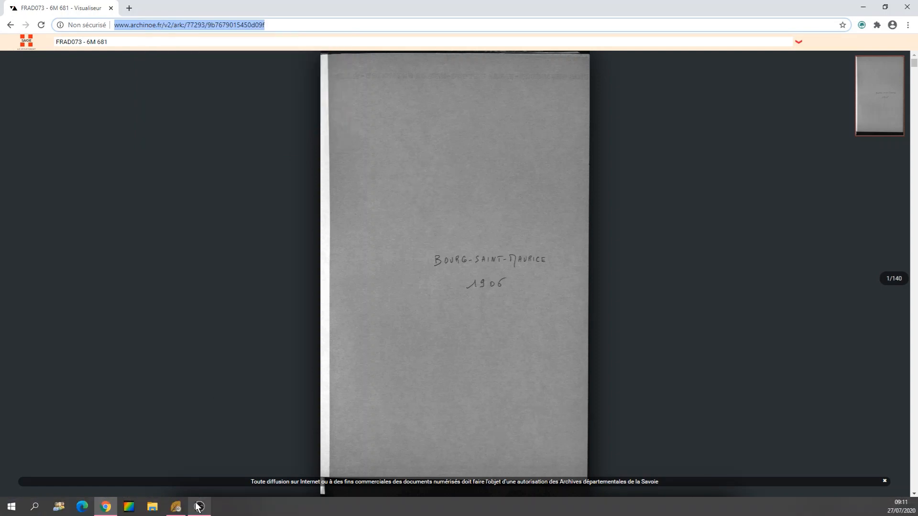
{"action": "left_click", "coordinate": [177, 508]}
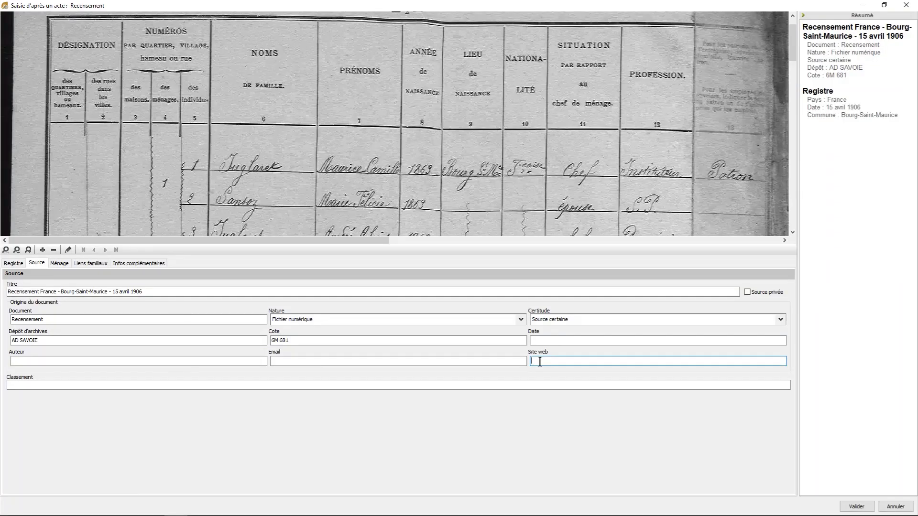
{"action": "right_click", "coordinate": [542, 361]}
{"action": "left_click", "coordinate": [568, 402]}
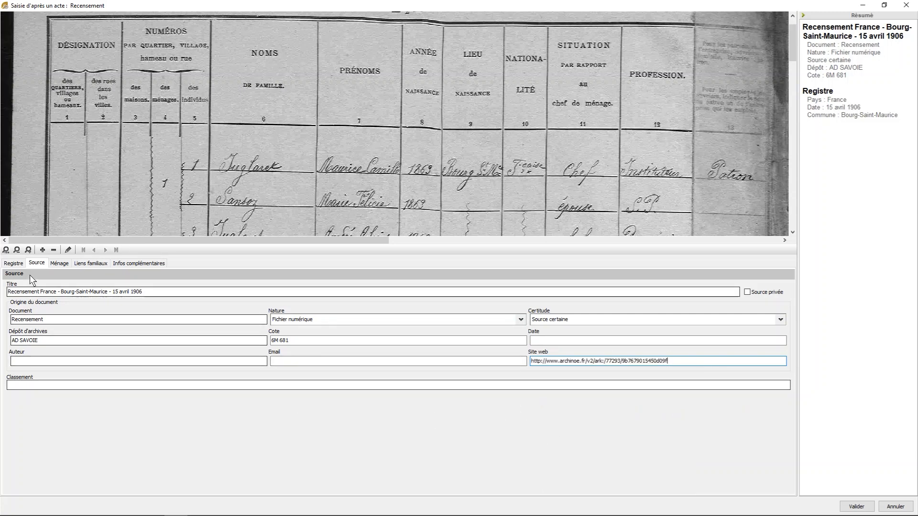
- Check the locality written on the census image and set the household's address to Section du chef-lieu / La ville
{"action": "left_click", "coordinate": [58, 264]}
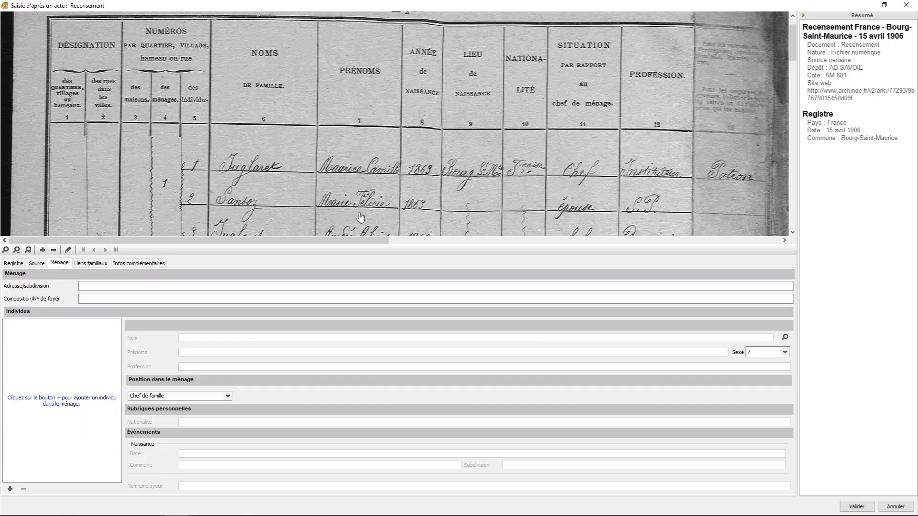
{"action": "scroll", "coordinate": [441, 207], "scroll_direction": "down", "scroll_amount": 5}
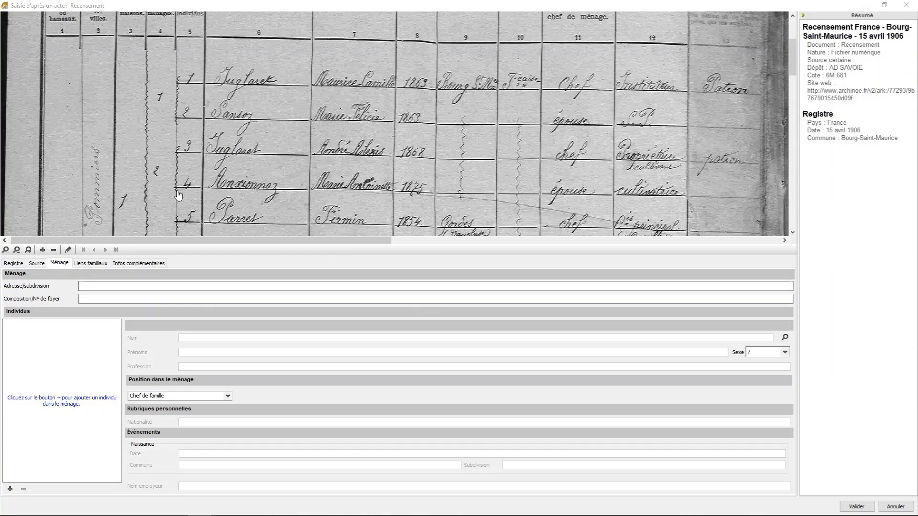
{"action": "left_click", "coordinate": [94, 286]}
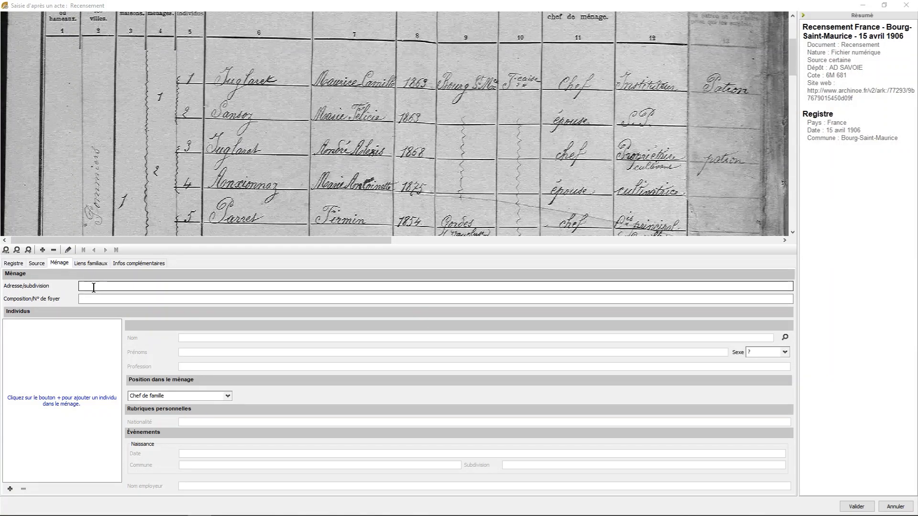
{"action": "scroll", "coordinate": [194, 211], "scroll_direction": "down", "scroll_amount": 3}
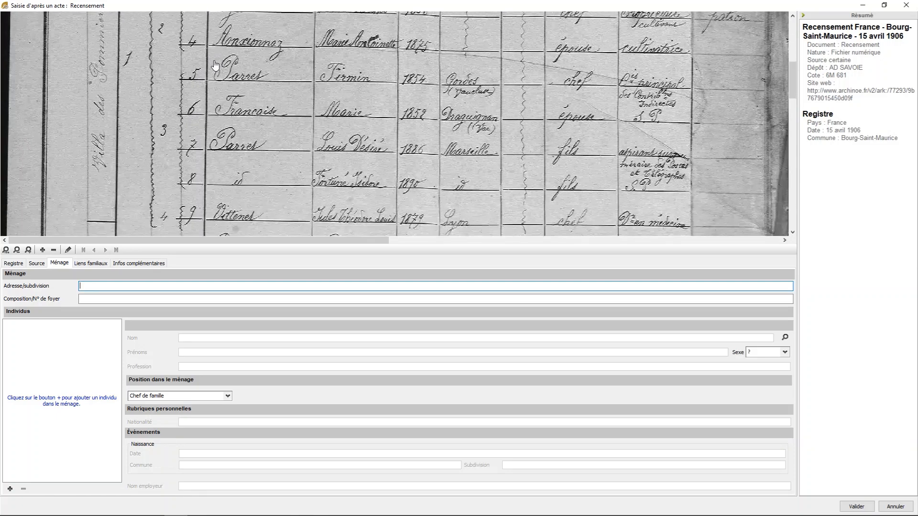
{"action": "scroll", "coordinate": [191, 206], "scroll_direction": "down", "scroll_amount": 7}
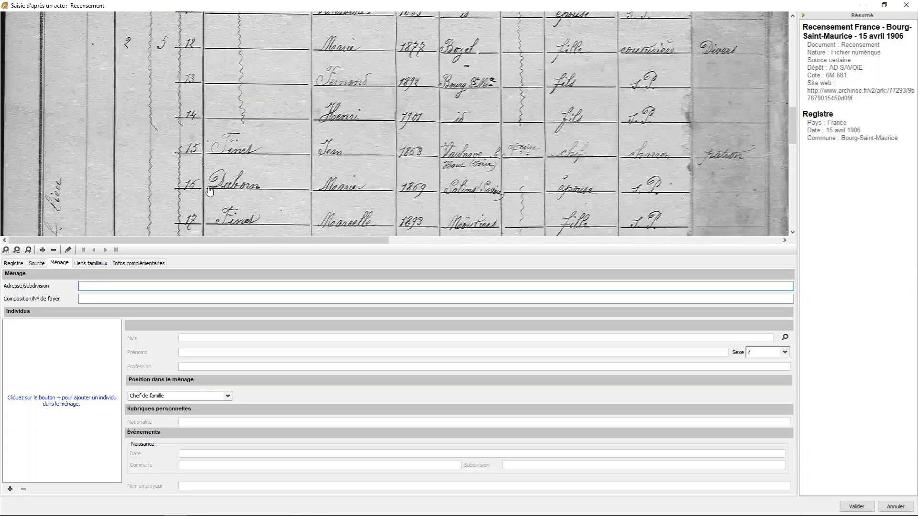
{"action": "scroll", "coordinate": [212, 112], "scroll_direction": "down", "scroll_amount": 3}
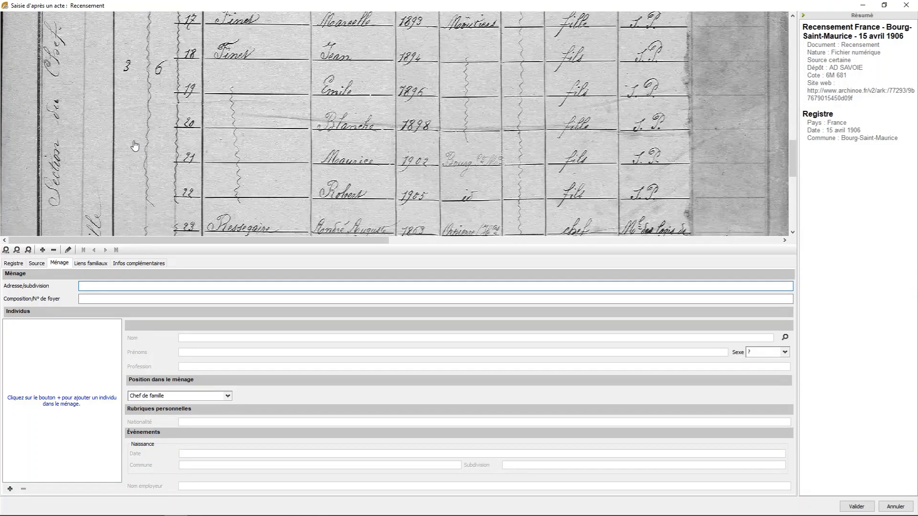
{"action": "scroll", "coordinate": [210, 55], "scroll_direction": "up", "scroll_amount": 4}
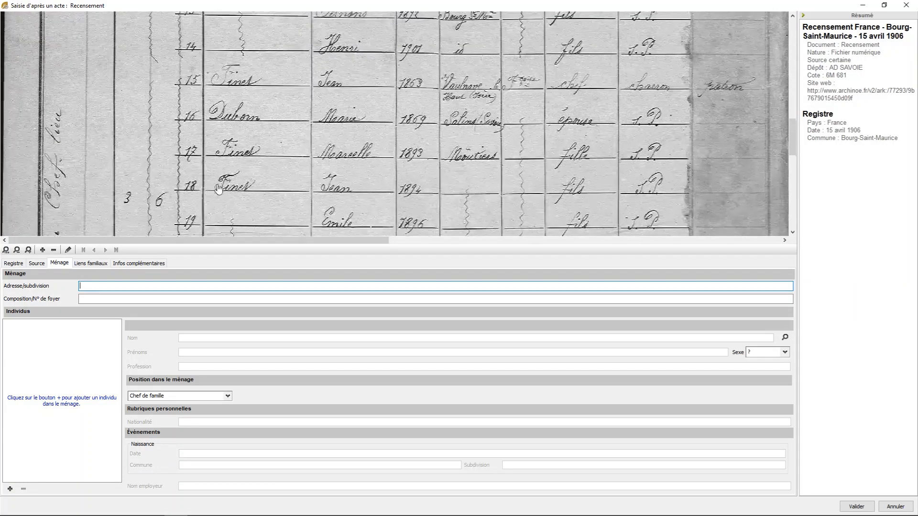
{"action": "scroll", "coordinate": [306, 110], "scroll_direction": "up", "scroll_amount": 7}
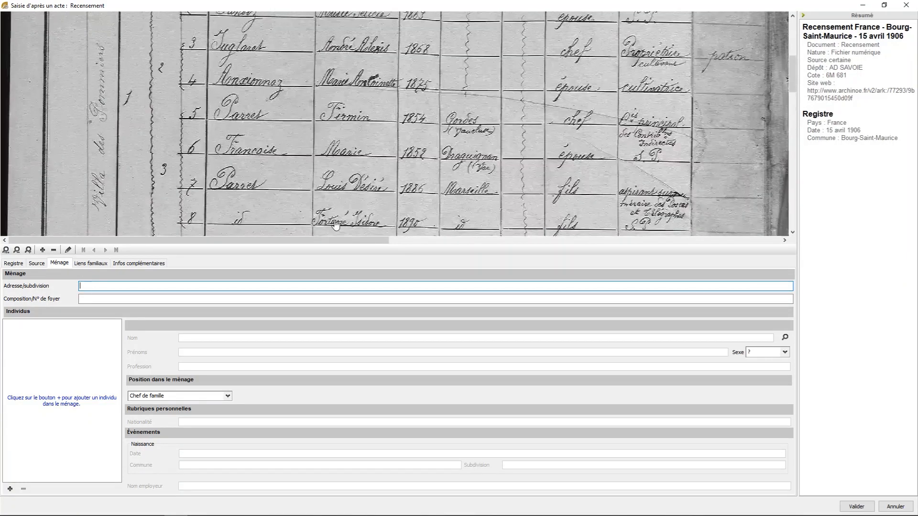
{"action": "scroll", "coordinate": [320, 134], "scroll_direction": "up", "scroll_amount": 3}
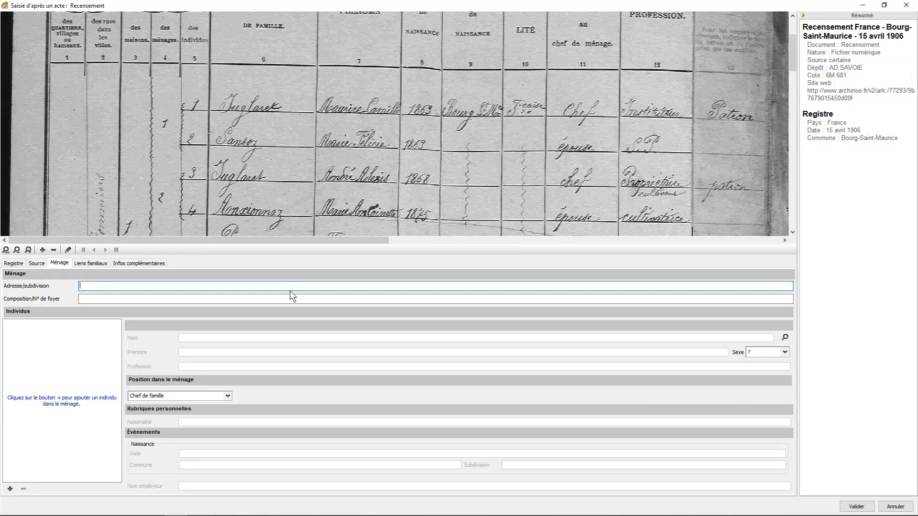
{"action": "type", "text": "se"}
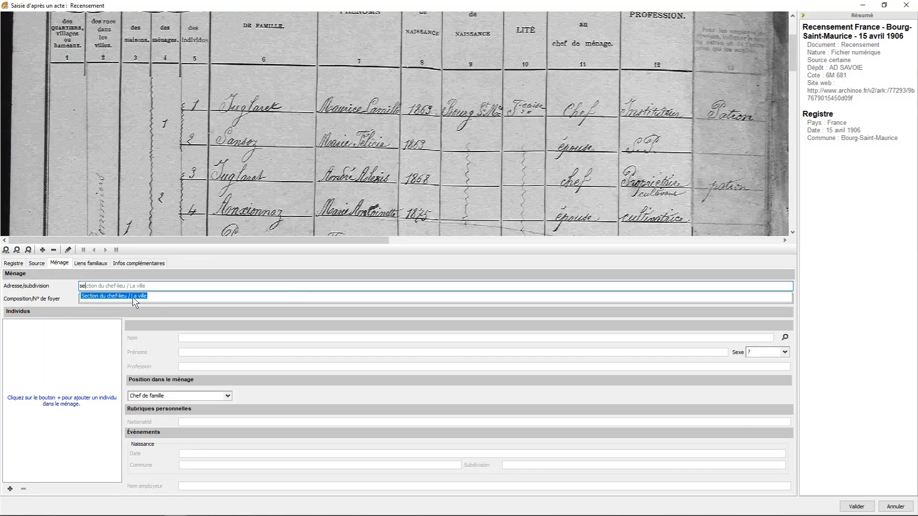
{"action": "left_click", "coordinate": [142, 294]}
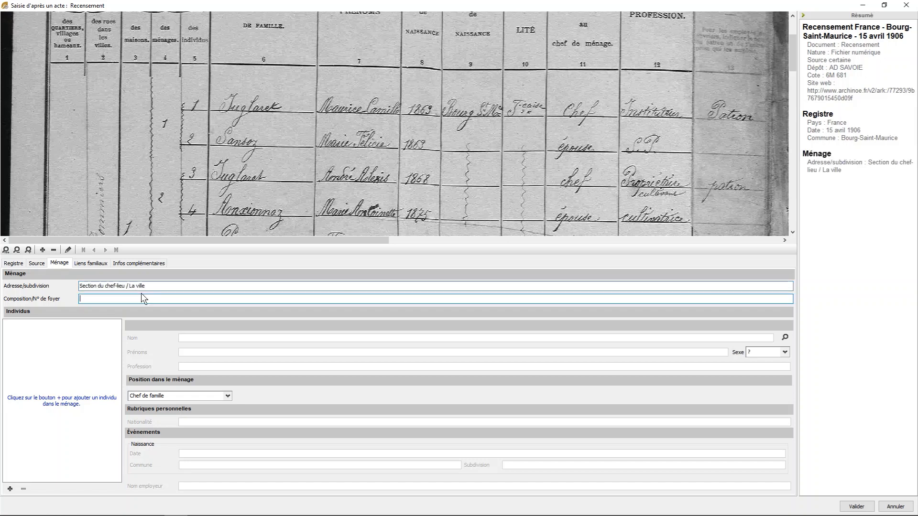
- Correct the second part of the household's address so it reads Section du chef-lieu / Villa des Pommiers
{"action": "left_click_drag", "start_coordinate": [144, 286], "coordinate": [130, 286]}
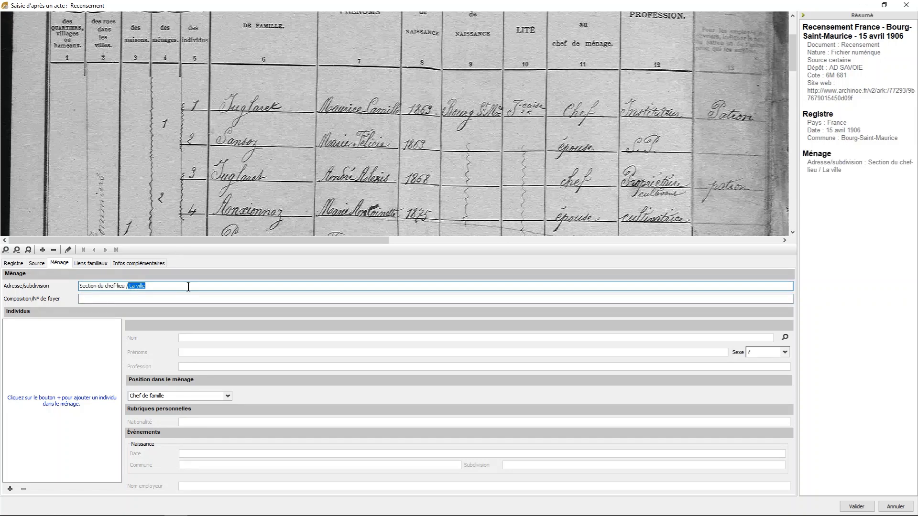
{"action": "key", "text": "BackSpace"}
{"action": "type", "text": "Villa des Pommiers"}
{"action": "key", "text": "Tab"}
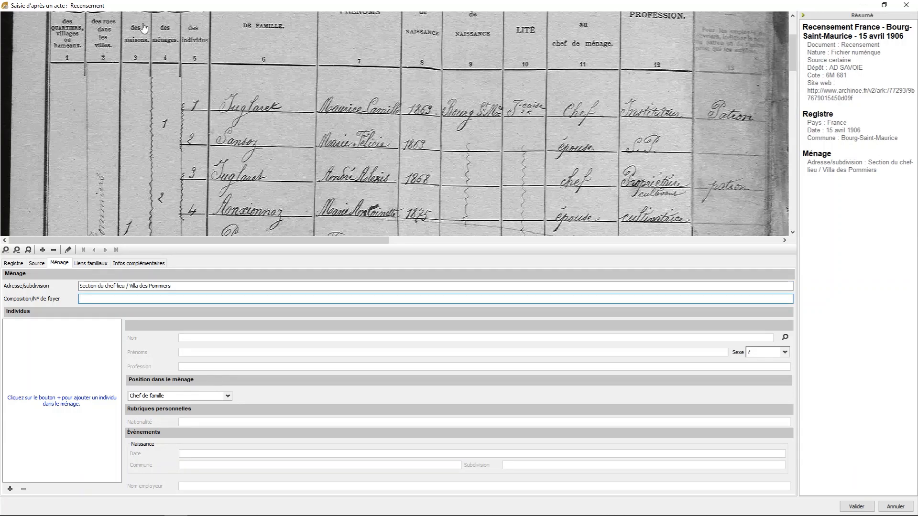
- Check the house and household numbers on the census image and set the household's Composition/N° de foyer to 1/1
{"action": "scroll", "coordinate": [144, 150], "scroll_direction": "down", "scroll_amount": 2}
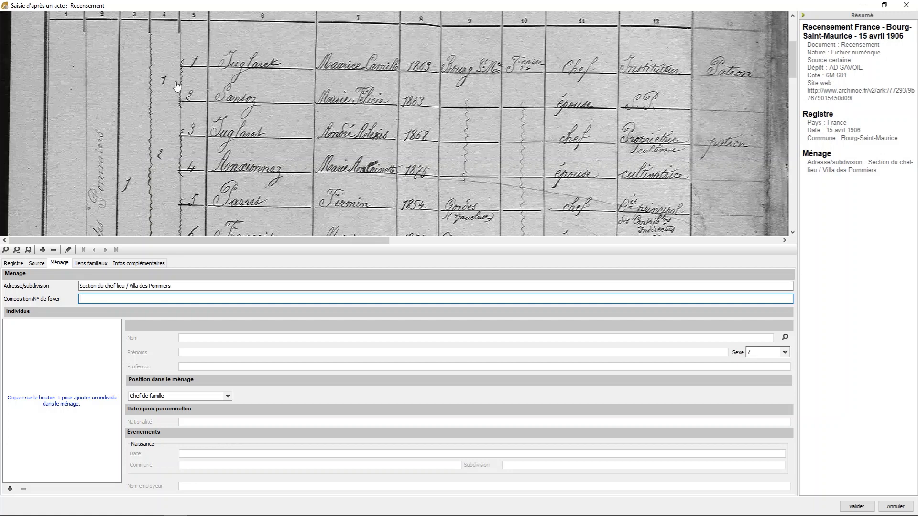
{"action": "scroll", "coordinate": [177, 86], "scroll_direction": "up", "scroll_amount": 3}
{"action": "type", "text": "1"}
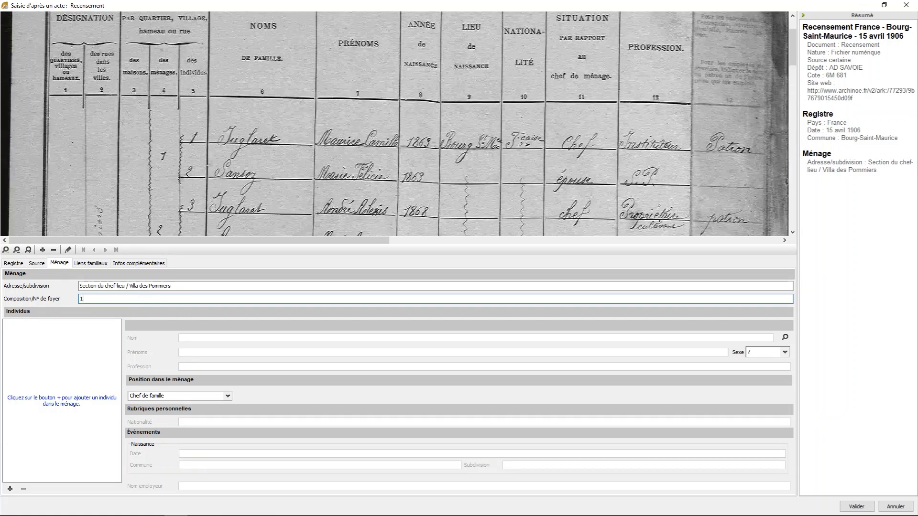
{"action": "type", "text": "/1"}
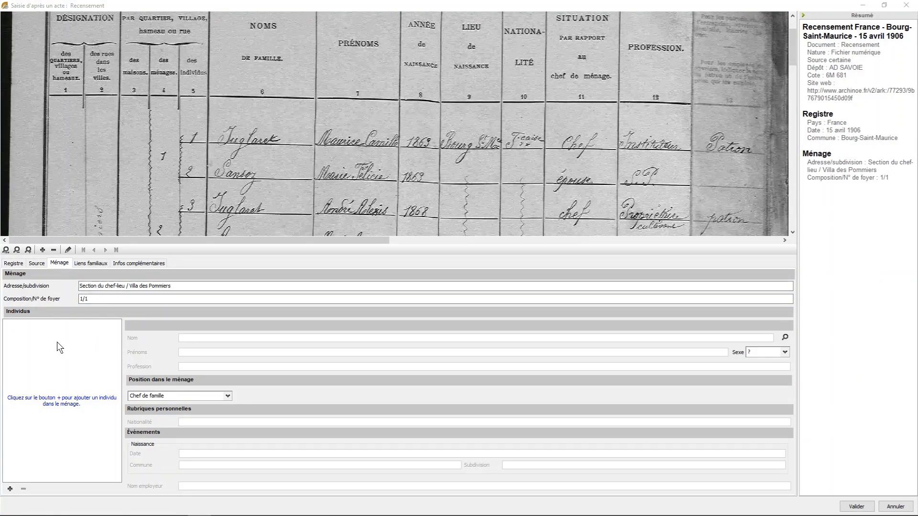
- Add the head of the family to the household with his surname and two given names from census line 1, and set the sex to M
{"action": "left_click", "coordinate": [10, 489]}
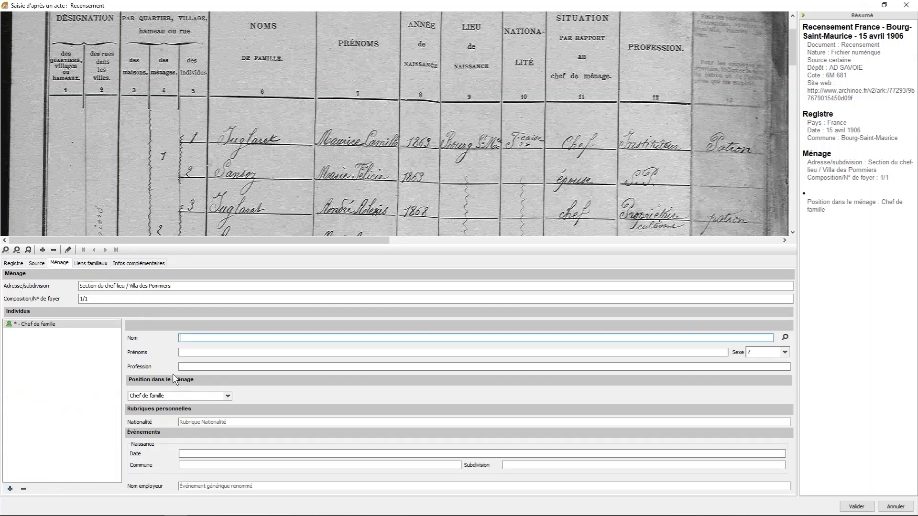
{"action": "type", "text": "jugl"}
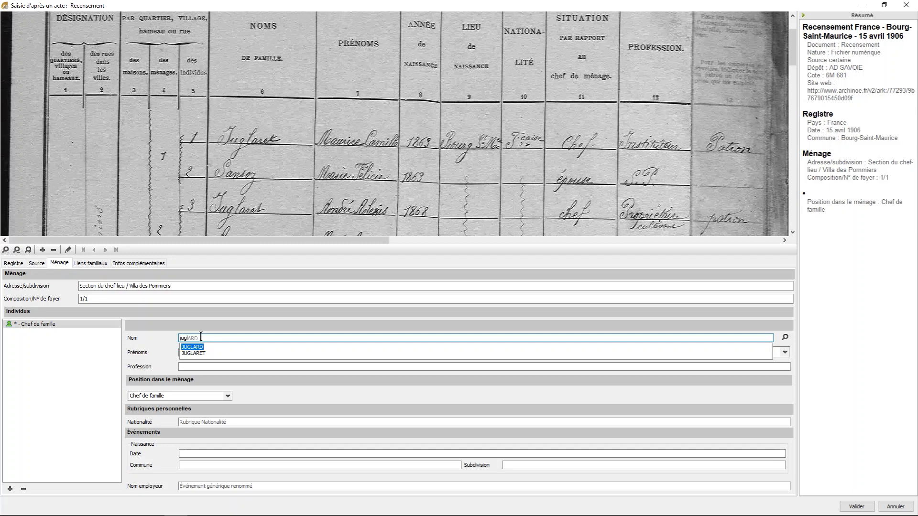
{"action": "key", "text": "Down"}
{"action": "key", "text": "Tab"}
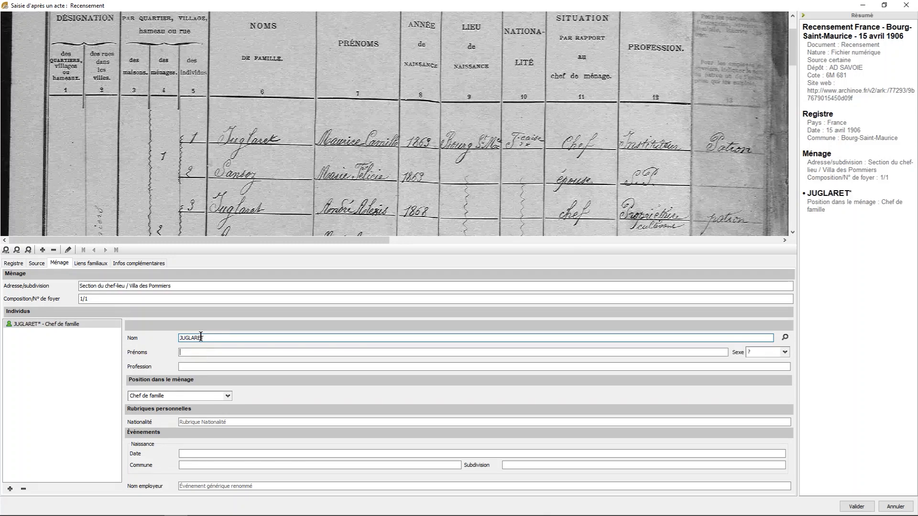
{"action": "type", "text": "Maurice "}
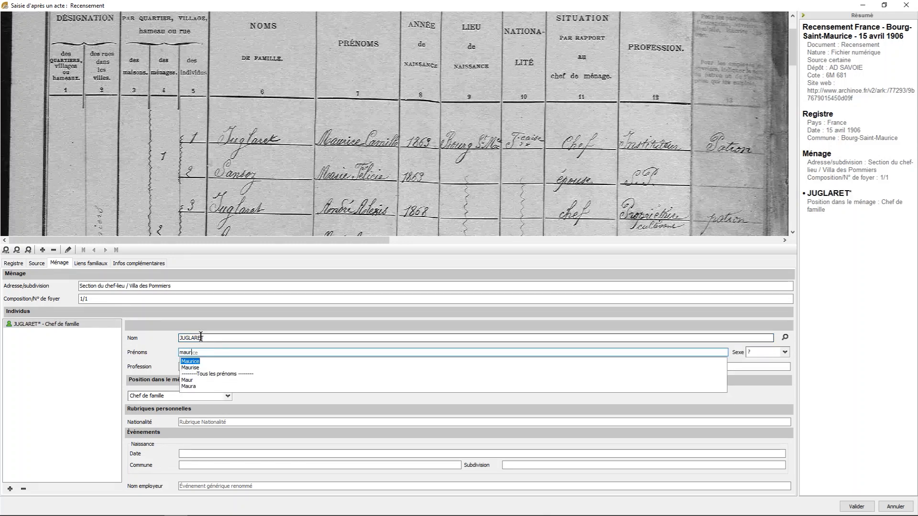
{"action": "type", "text": "cal"}
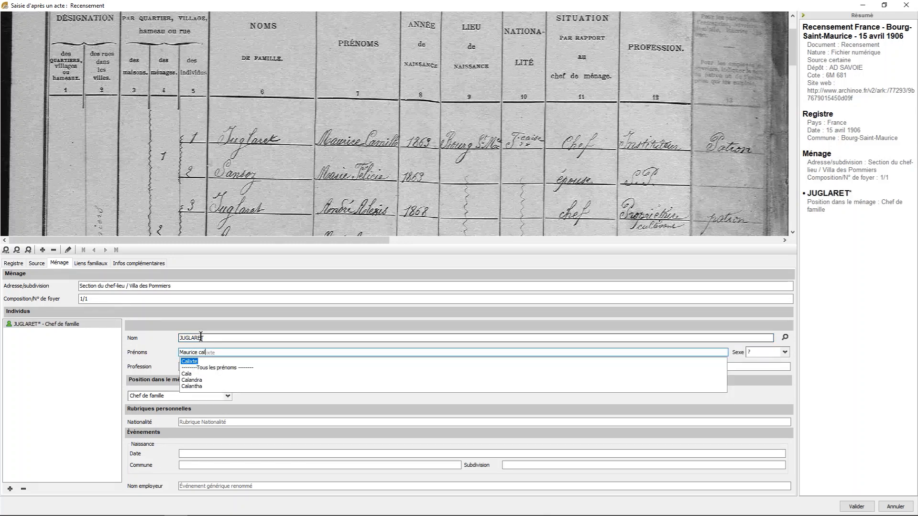
{"action": "key", "text": "BackSpace"}
{"action": "type", "text": "mi"}
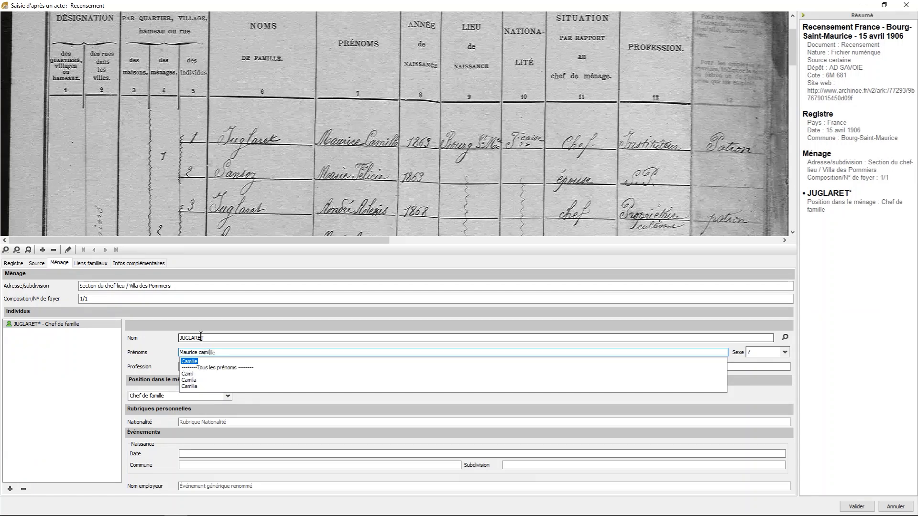
{"action": "key", "text": "Return"}
{"action": "key", "text": "Tab"}
{"action": "key", "text": "m"}
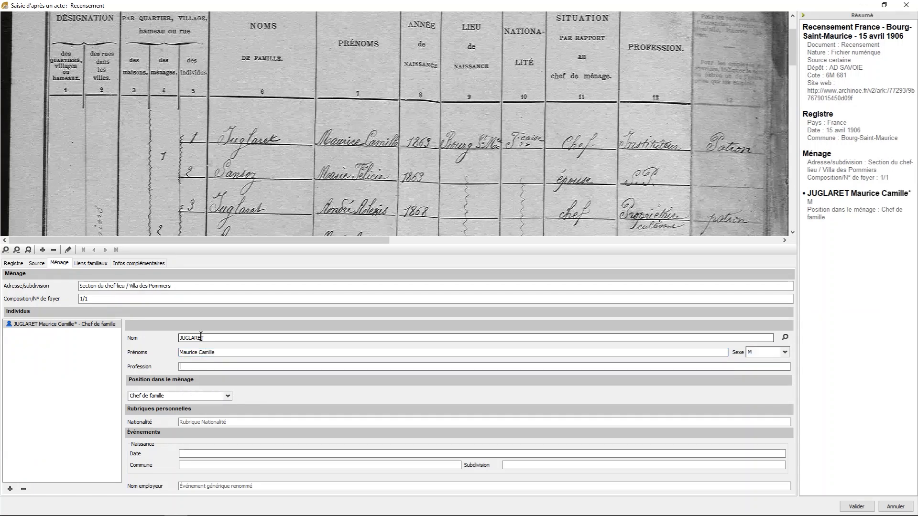
- Set the head of the family's profession to Instituteur and his nationality to Française
{"action": "key", "text": "Tab"}
{"action": "type", "text": "Instituteur"}
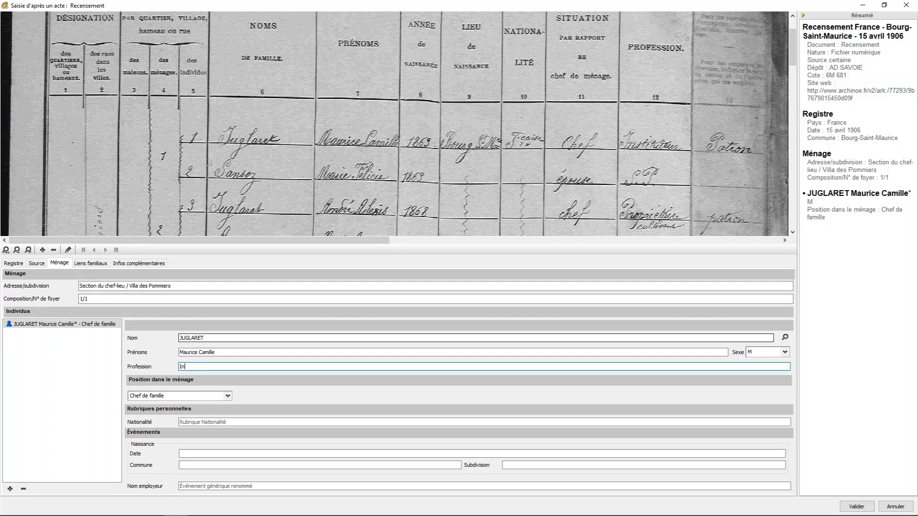
{"action": "key", "text": "Return"}
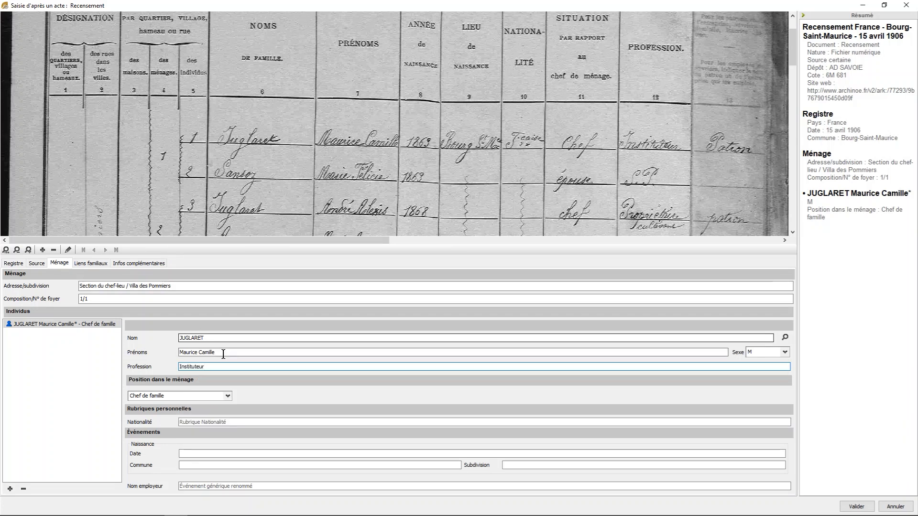
{"action": "left_click", "coordinate": [236, 422]}
{"action": "type", "text": "Française"}
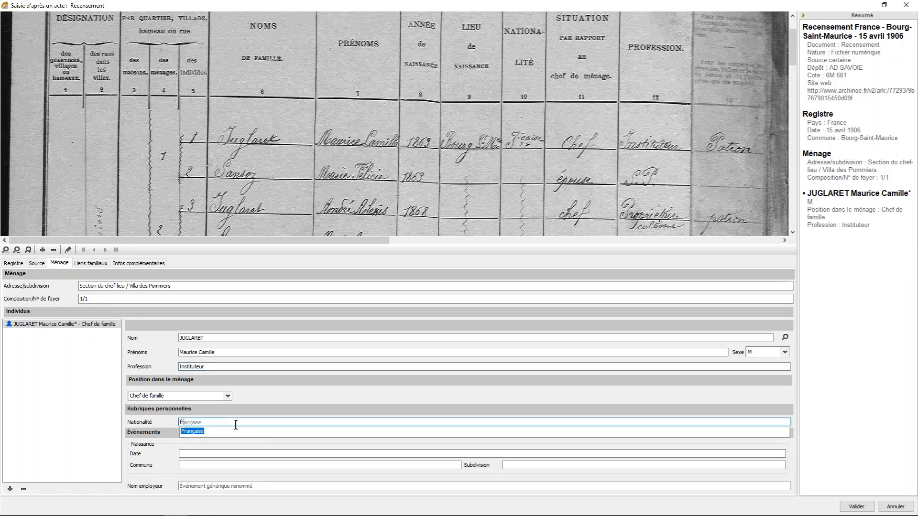
{"action": "key", "text": "Return"}
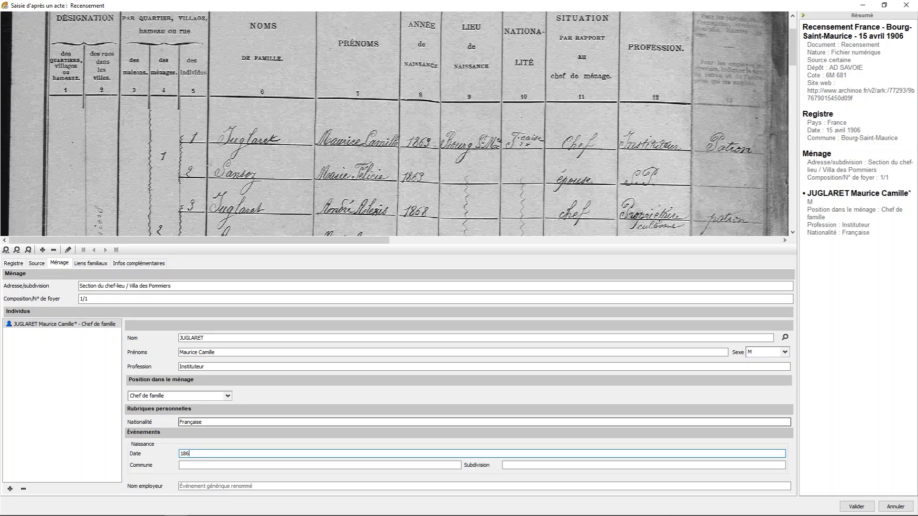
- Enter the head's birth year from the census, the birth commune Bourg-Saint-Maurice, and Patron as the employer name
{"action": "type", "text": "3"}
{"action": "key", "text": "Tab"}
{"action": "type", "text": "bourg-Saint-Maurice"}
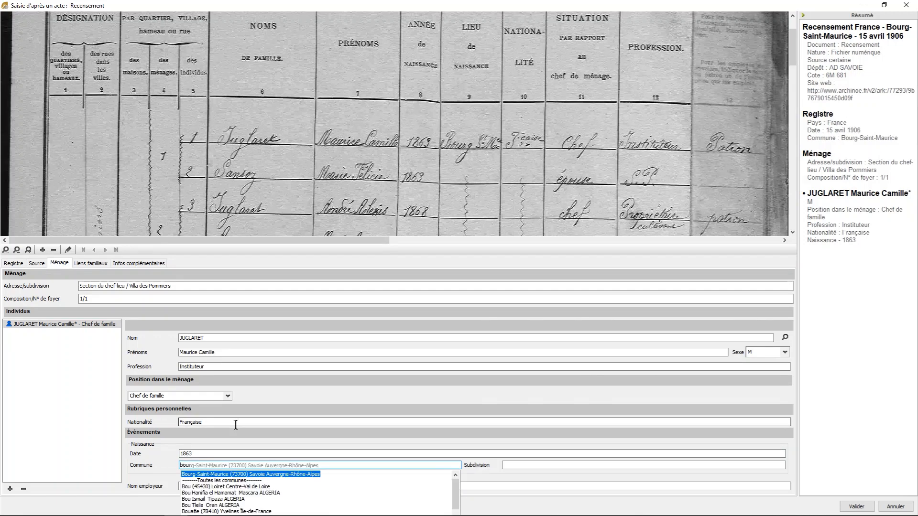
{"action": "key", "text": "Return"}
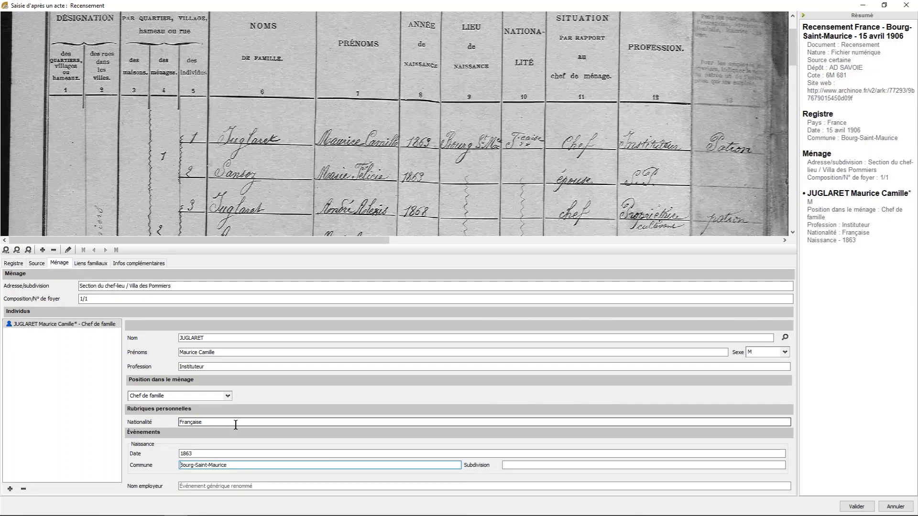
{"action": "key", "text": "Tab"}
{"action": "key", "text": "Tab"}
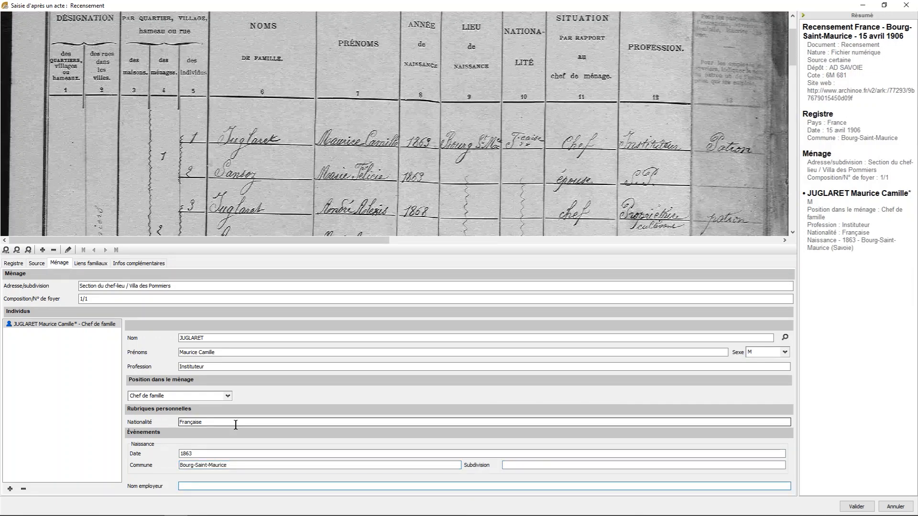
{"action": "type", "text": "Patron"}
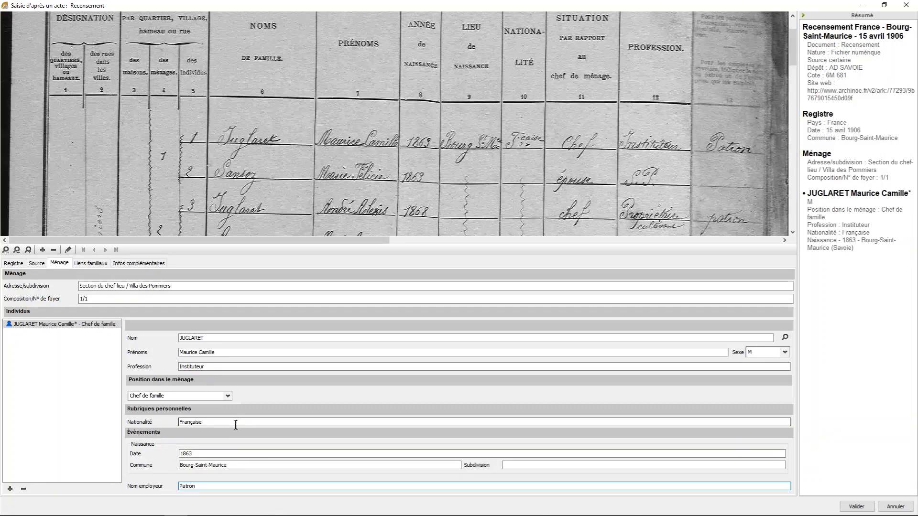
- Add a second individual to the household with the surname and first given name from census line 2
{"action": "left_click", "coordinate": [10, 489]}
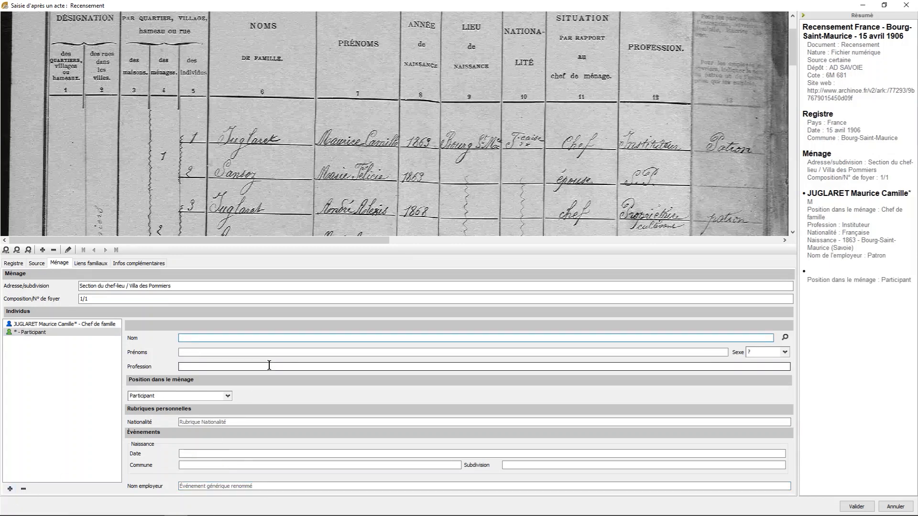
{"action": "type", "text": "sans"}
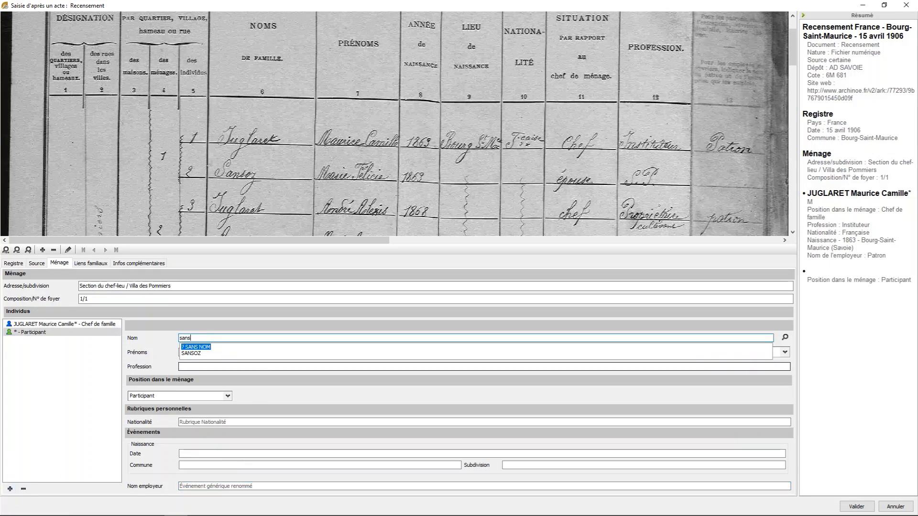
{"action": "key", "text": "Down"}
{"action": "key", "text": "Return"}
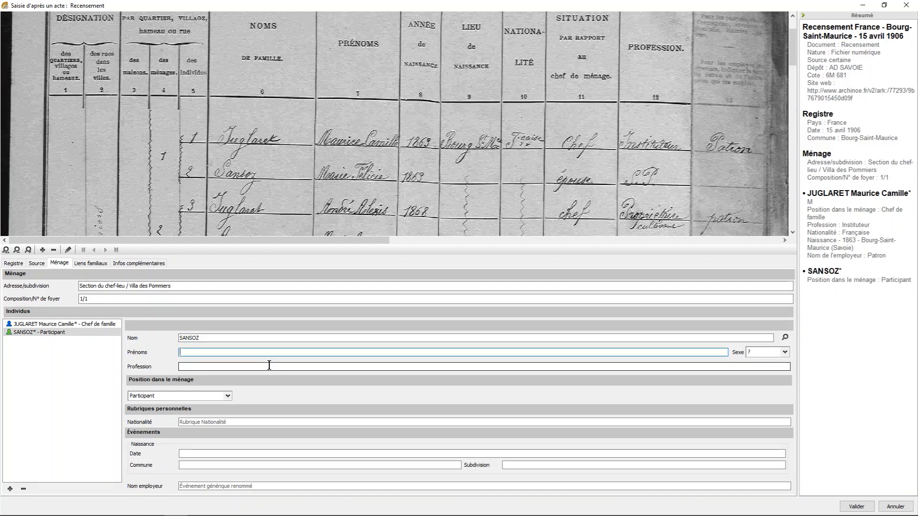
{"action": "type", "text": "marie"}
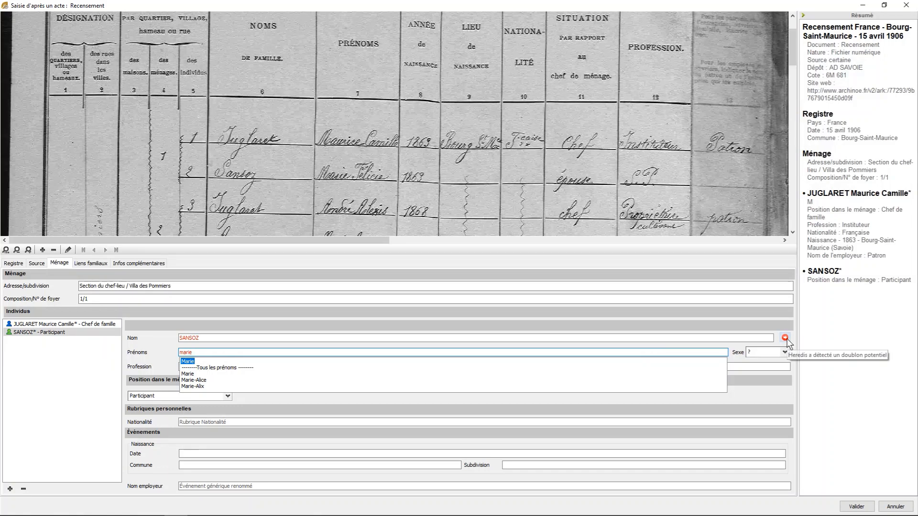
{"action": "mouse_move", "coordinate": [787, 340]}
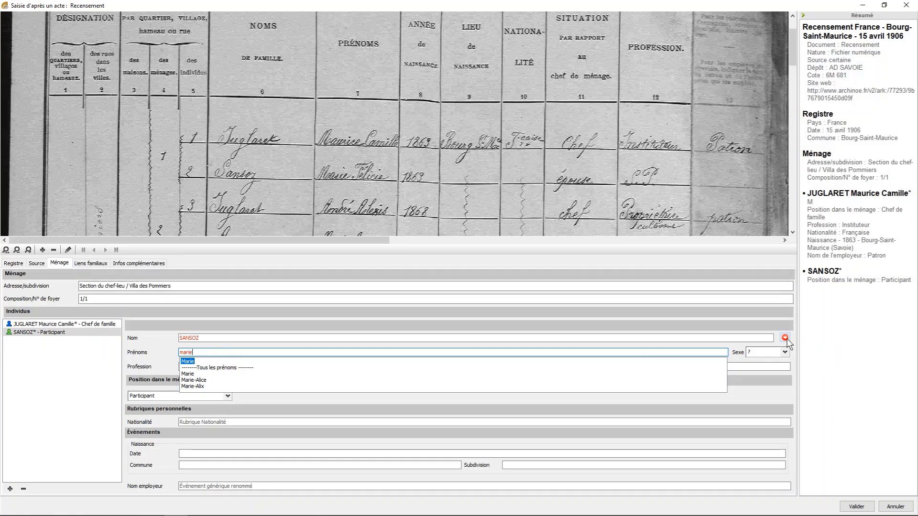
{"action": "key", "text": "Return"}
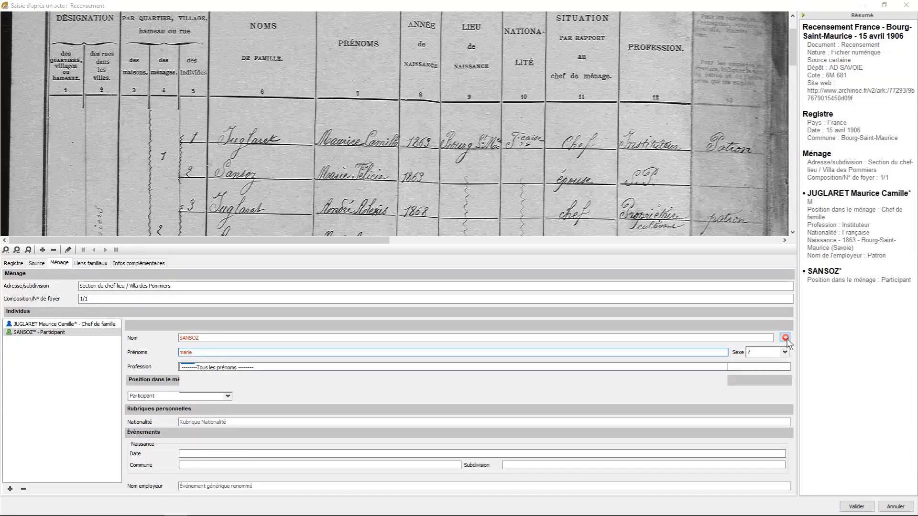
- Review the potential duplicates for the second individual and link her to the existing record of the matching woman
{"action": "left_click", "coordinate": [785, 338]}
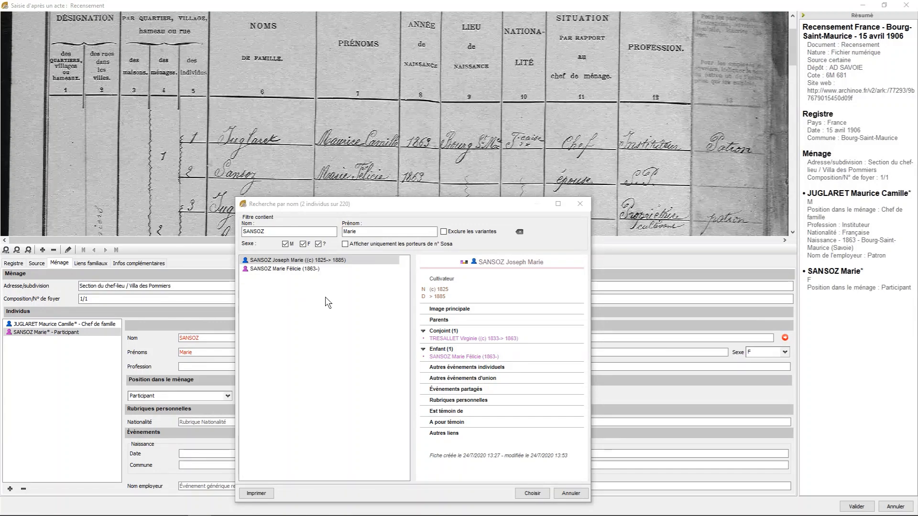
{"action": "left_click", "coordinate": [262, 270]}
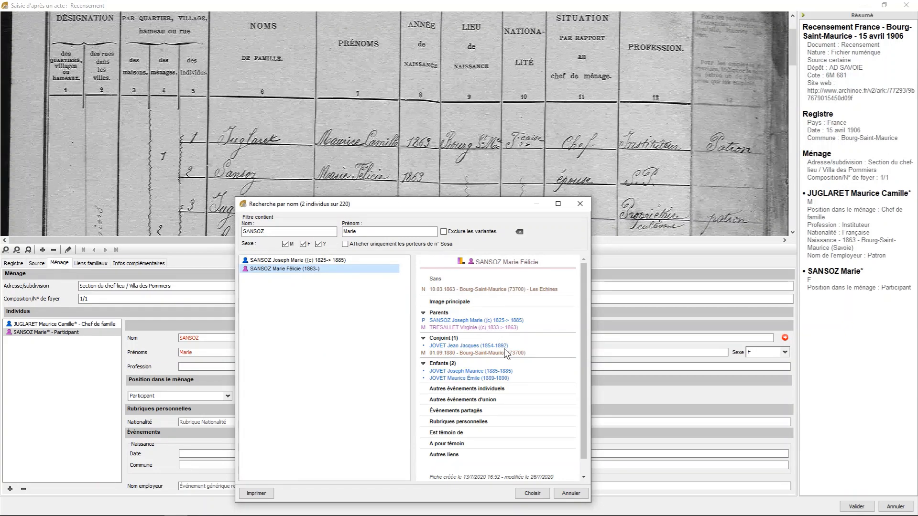
{"action": "left_click", "coordinate": [533, 495]}
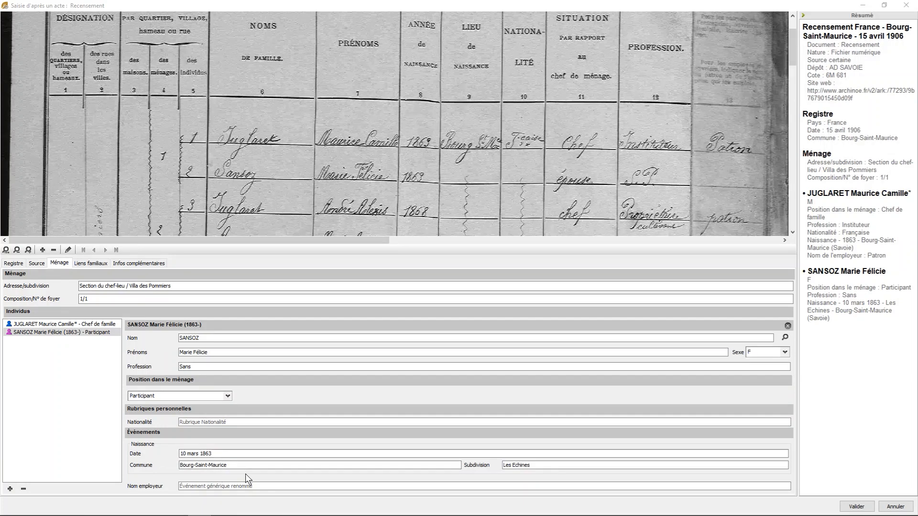
- Set the second individual's position in the household to Époux - Épouse and her nationality to Française
{"action": "left_click", "coordinate": [226, 424]}
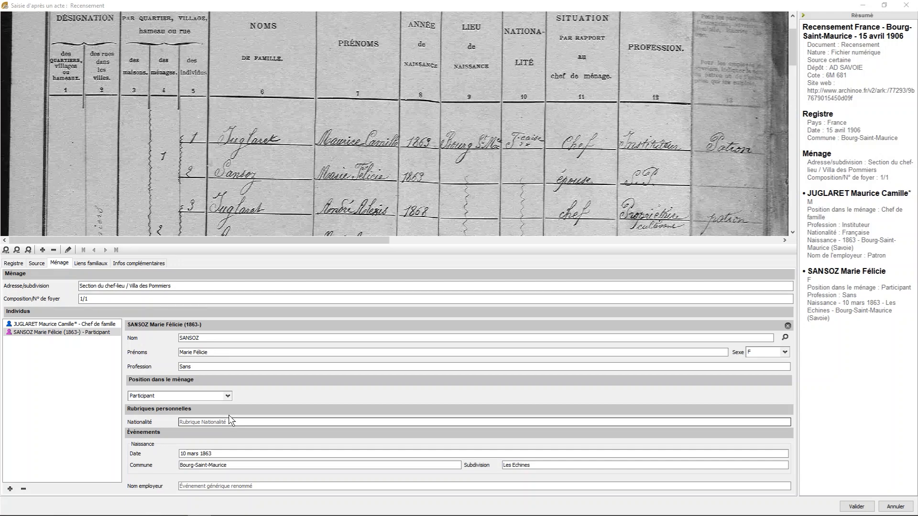
{"action": "left_click", "coordinate": [223, 396]}
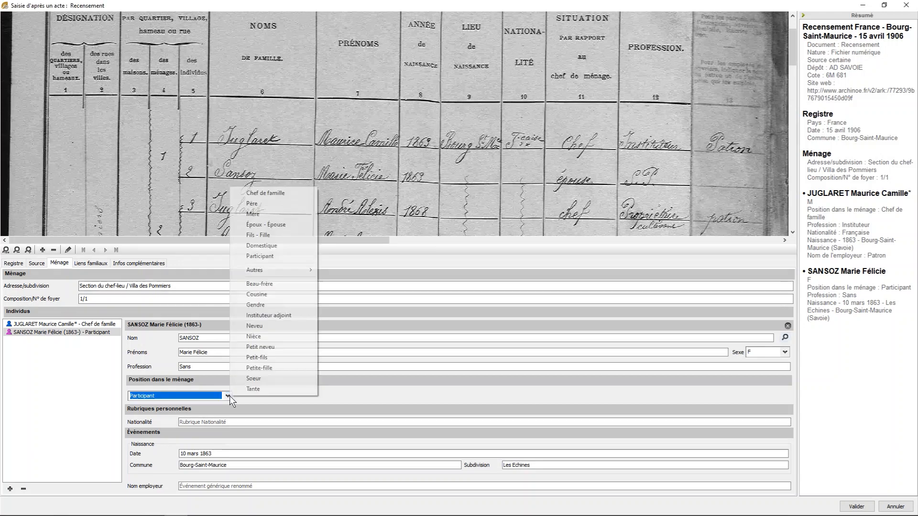
{"action": "left_click", "coordinate": [290, 228]}
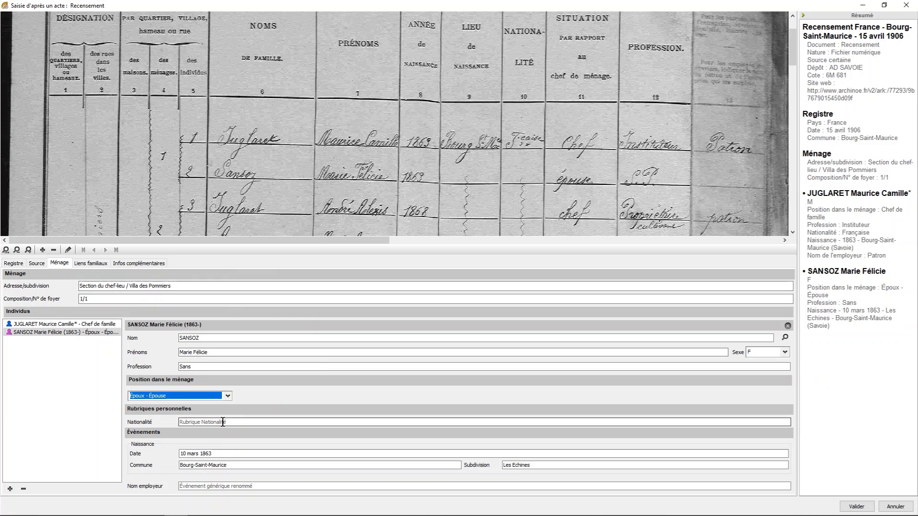
{"action": "left_click", "coordinate": [225, 422]}
{"action": "type", "text": "fr"}
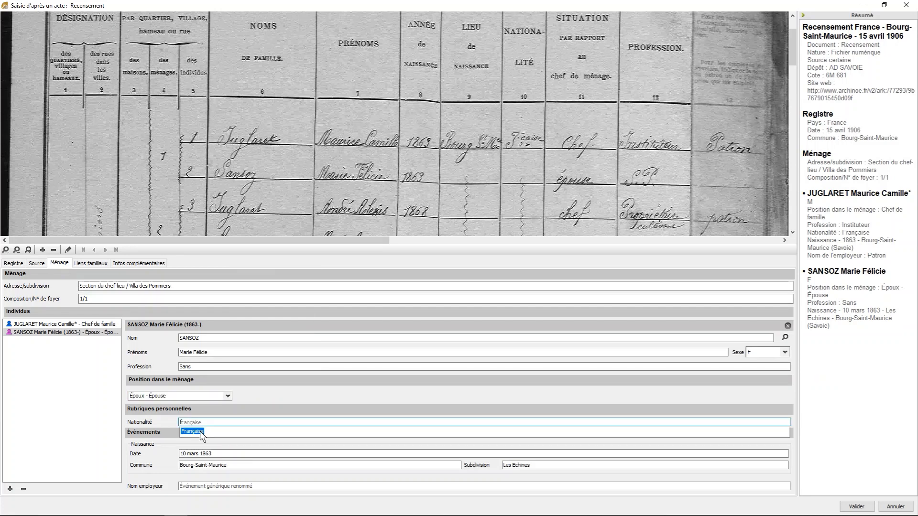
{"action": "left_click", "coordinate": [192, 431]}
{"action": "key", "text": "Tab"}
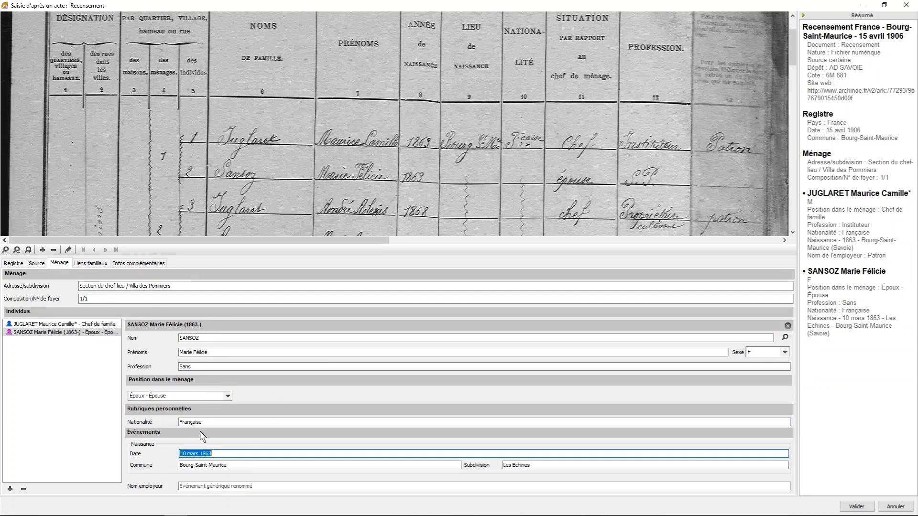
- Examine the family links (Liens familiaux) between the members of the household
{"action": "left_click", "coordinate": [86, 265]}
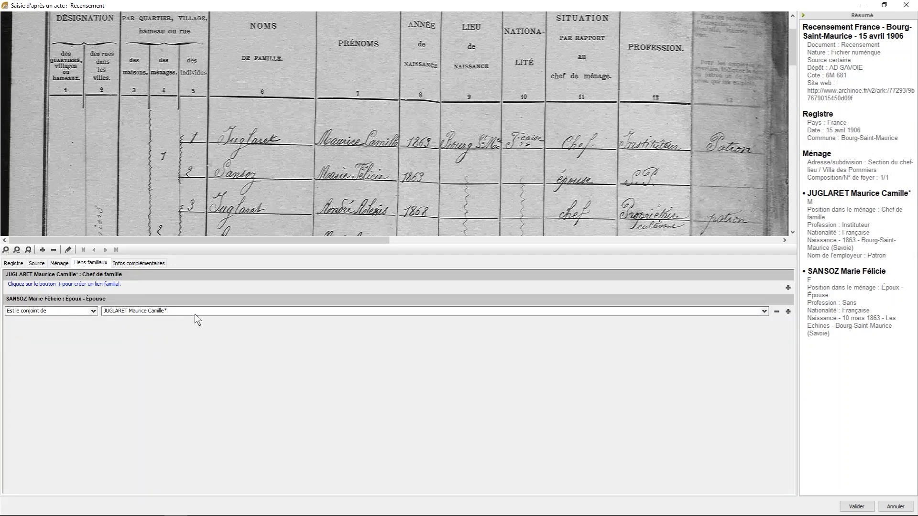
- Validate the first household with its source created, continue to a new household entry, and check the retained register and source details
{"action": "left_click", "coordinate": [857, 507]}
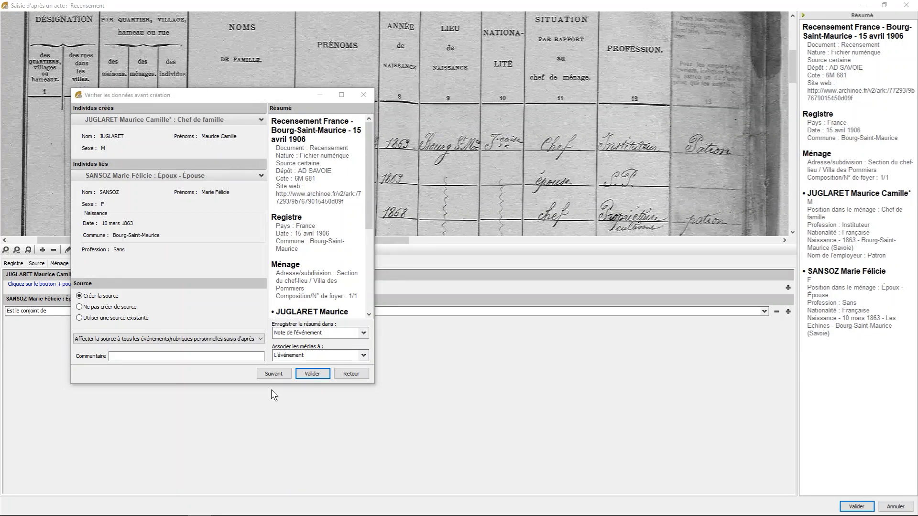
{"action": "left_click", "coordinate": [270, 375]}
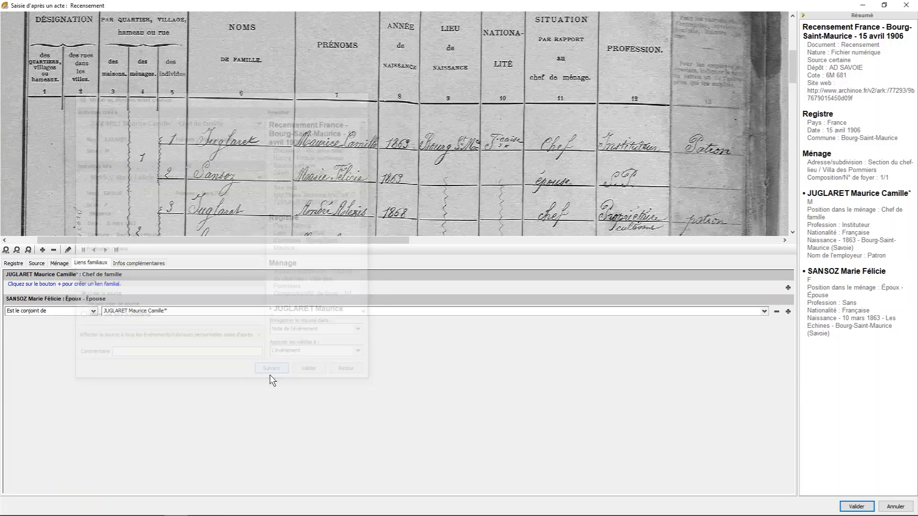
{"action": "left_click", "coordinate": [13, 263]}
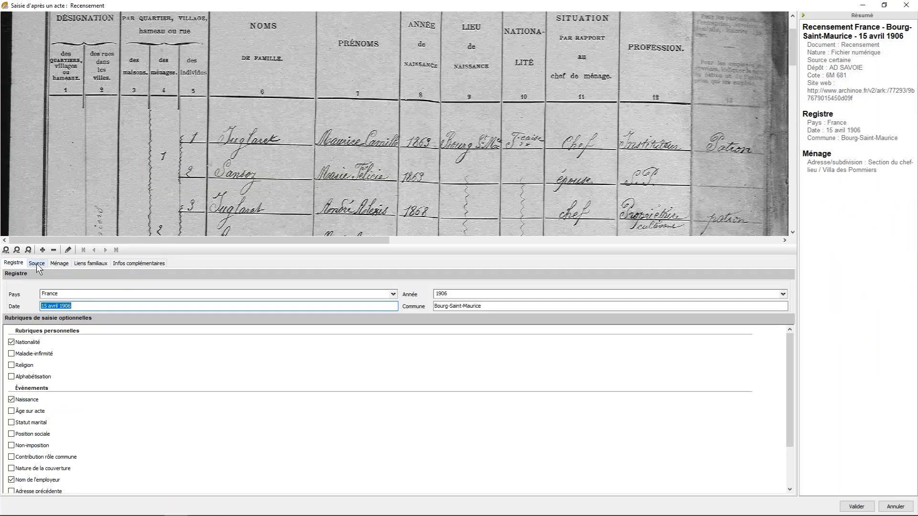
{"action": "left_click", "coordinate": [36, 263]}
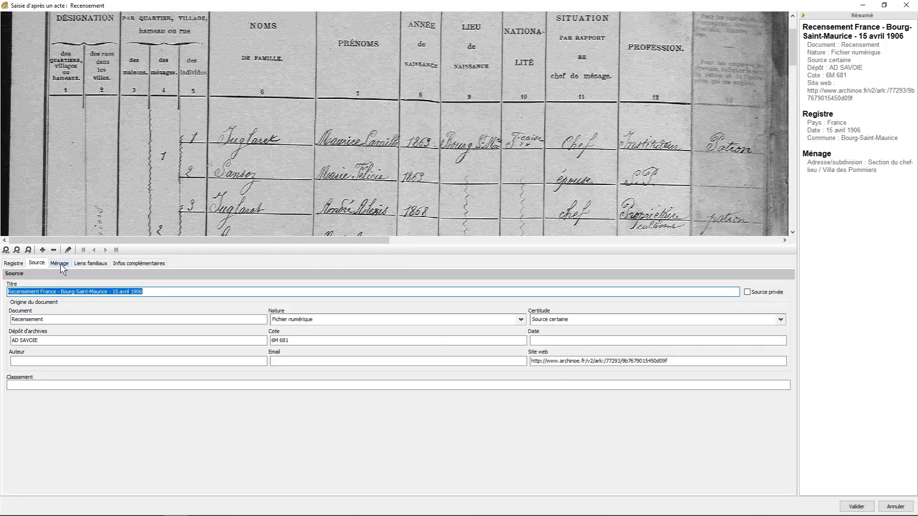
- Set the new household's Composition/N° de foyer to 1/2
{"action": "left_click", "coordinate": [61, 264]}
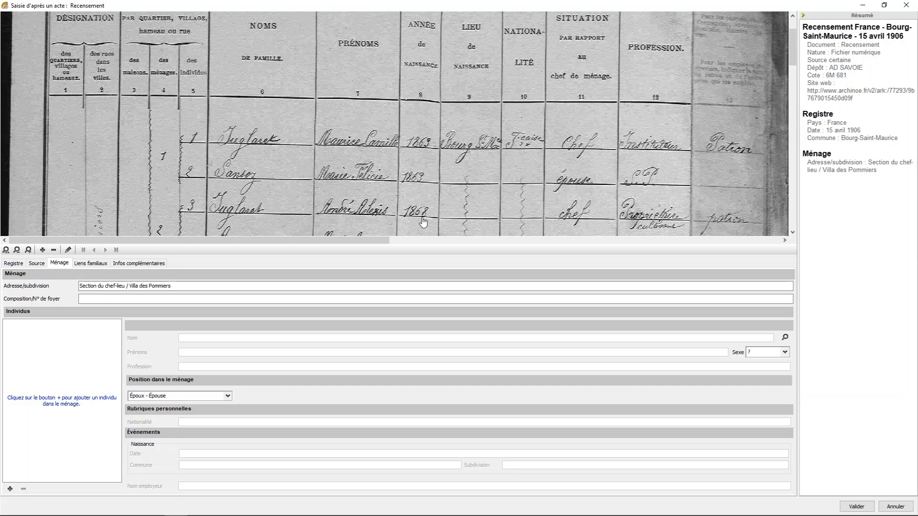
{"action": "left_click_drag", "start_coordinate": [423, 221], "coordinate": [432, 72]}
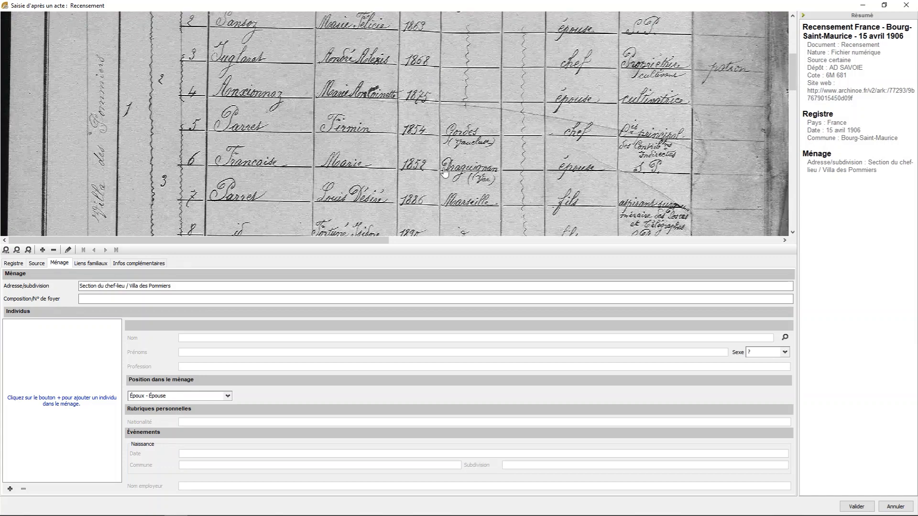
{"action": "left_click_drag", "start_coordinate": [445, 172], "coordinate": [450, 142]}
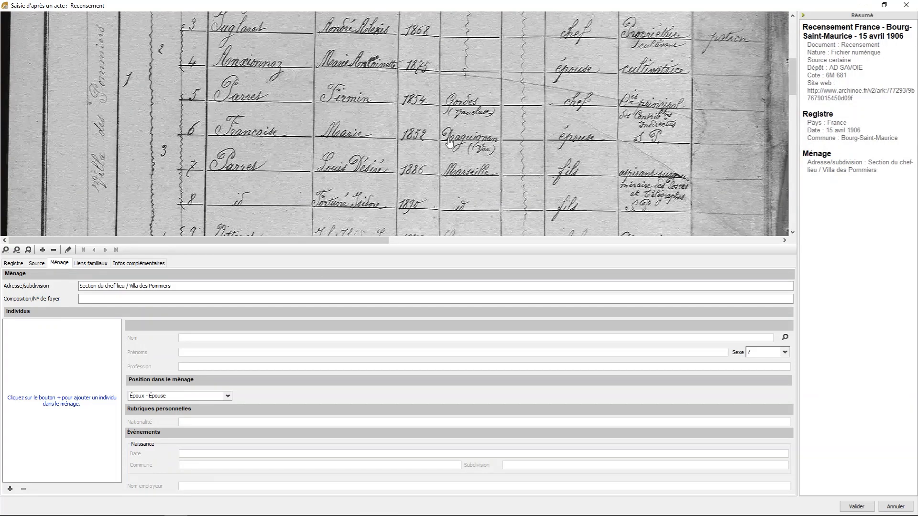
{"action": "left_click", "coordinate": [272, 298]}
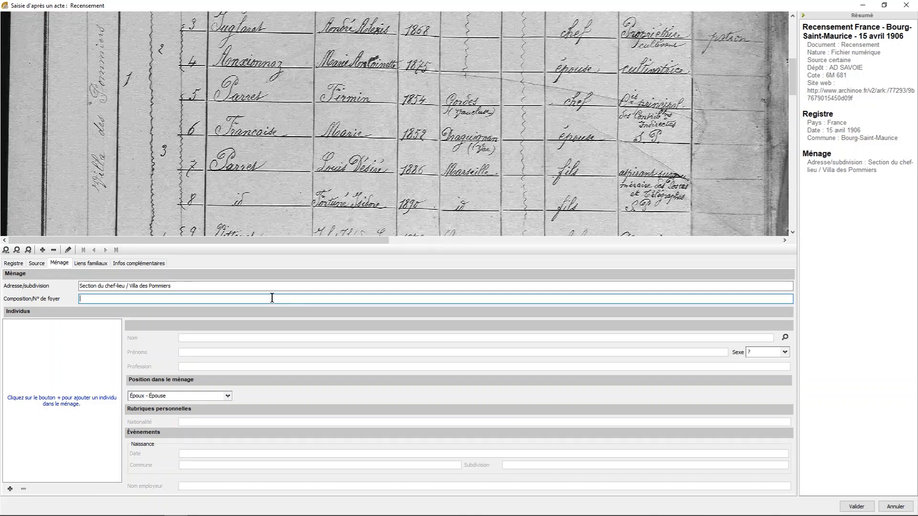
{"action": "type", "text": "1/2"}
- Add the head of family to the second household with the surname and both given names from census line 3
{"action": "left_click", "coordinate": [10, 489]}
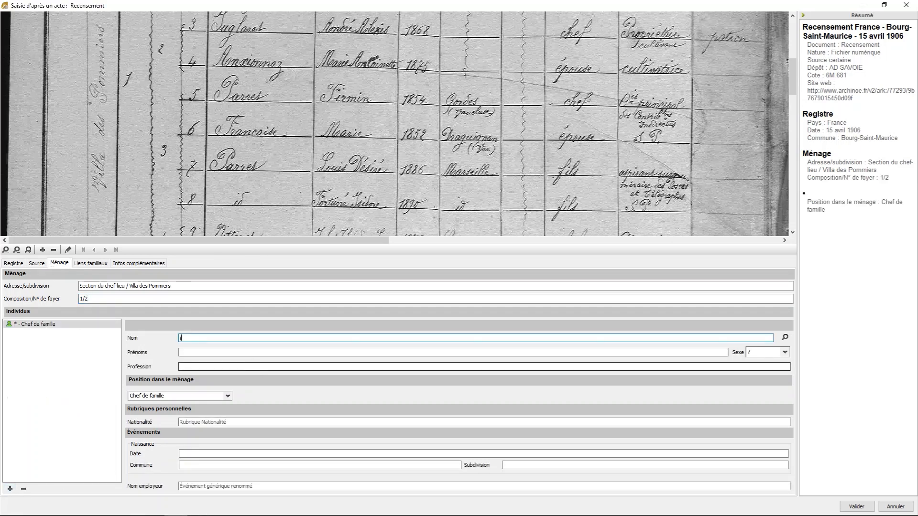
{"action": "type", "text": "jugl"}
{"action": "key", "text": "Down"}
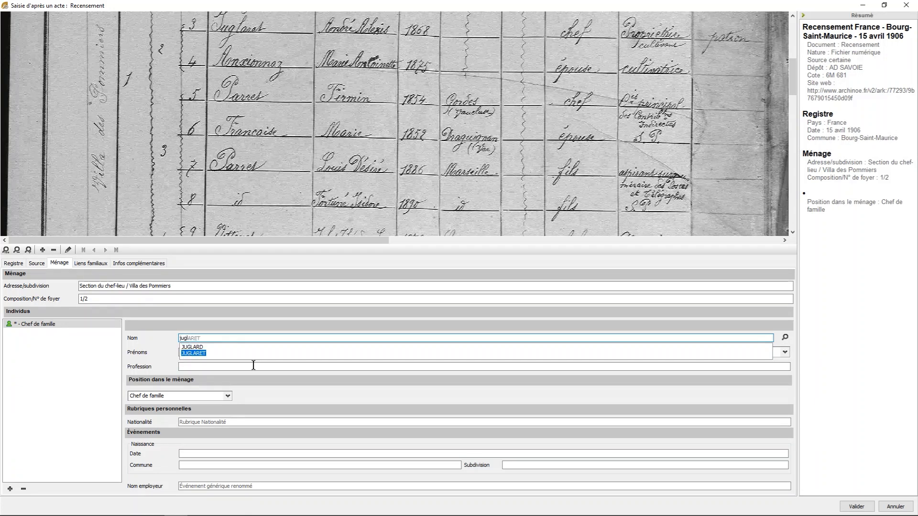
{"action": "key", "text": "Tab"}
{"action": "type", "text": "André"}
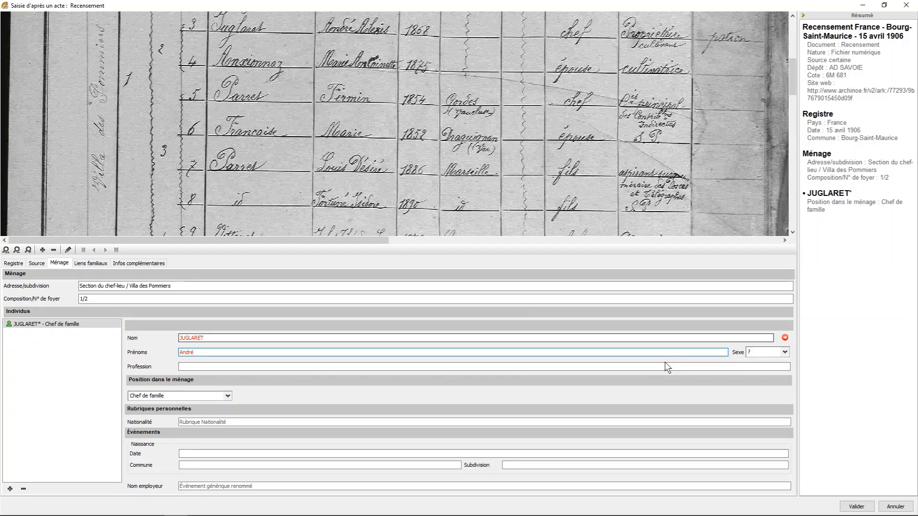
{"action": "type", "text": " ale"}
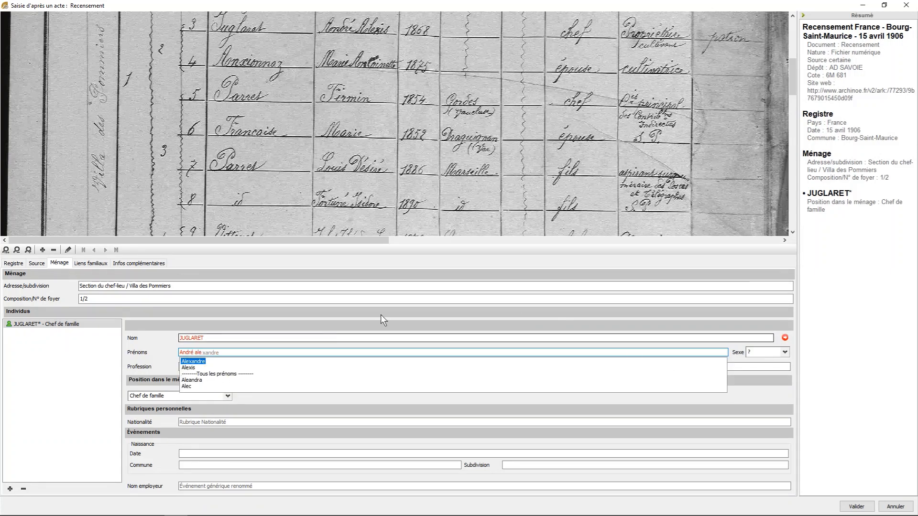
{"action": "left_click", "coordinate": [188, 368]}
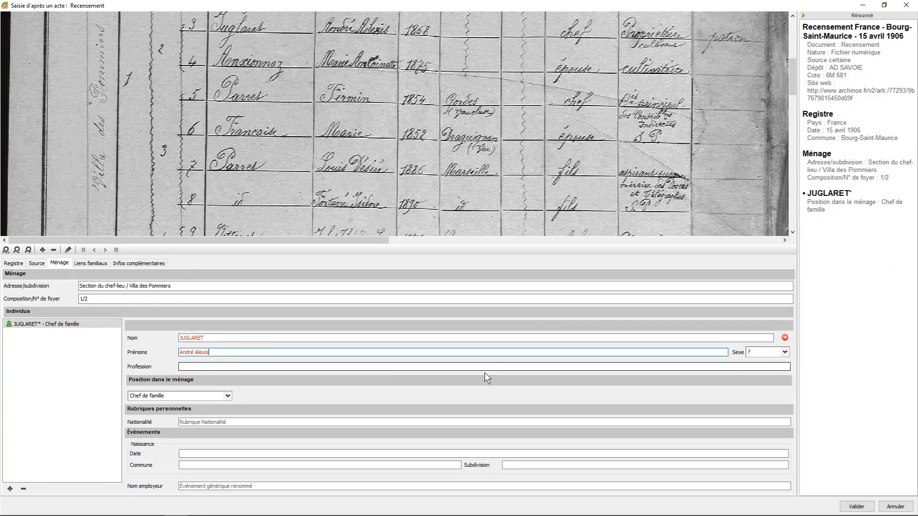
- Review the potential duplicate for the head of family and link him to the existing matching record
{"action": "left_click", "coordinate": [785, 338]}
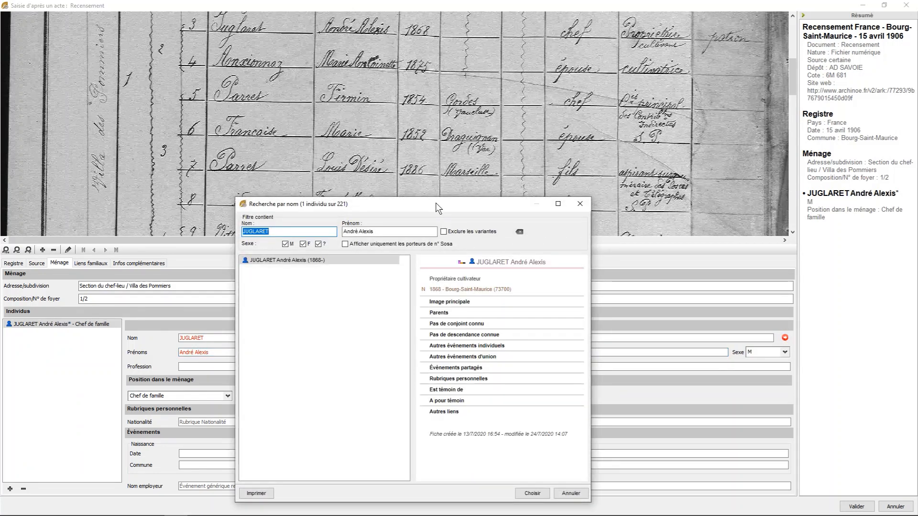
{"action": "left_click_drag", "start_coordinate": [435, 203], "coordinate": [441, 136]}
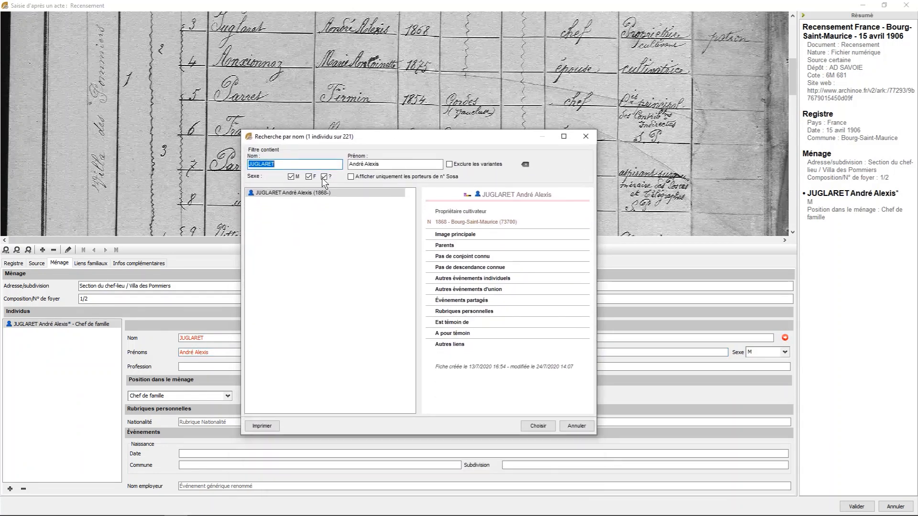
{"action": "left_click", "coordinate": [532, 426]}
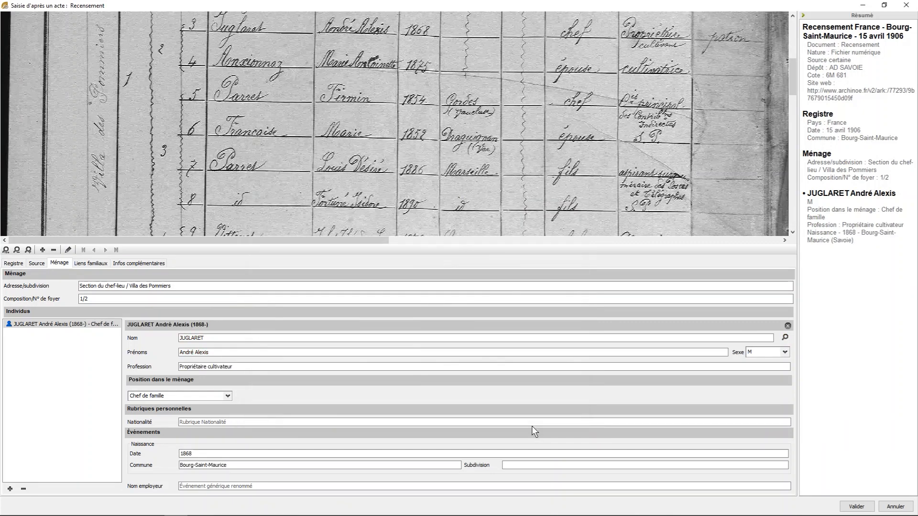
- Set the head of family's nationality to Française and his employer name to Patron
{"action": "left_click", "coordinate": [229, 422]}
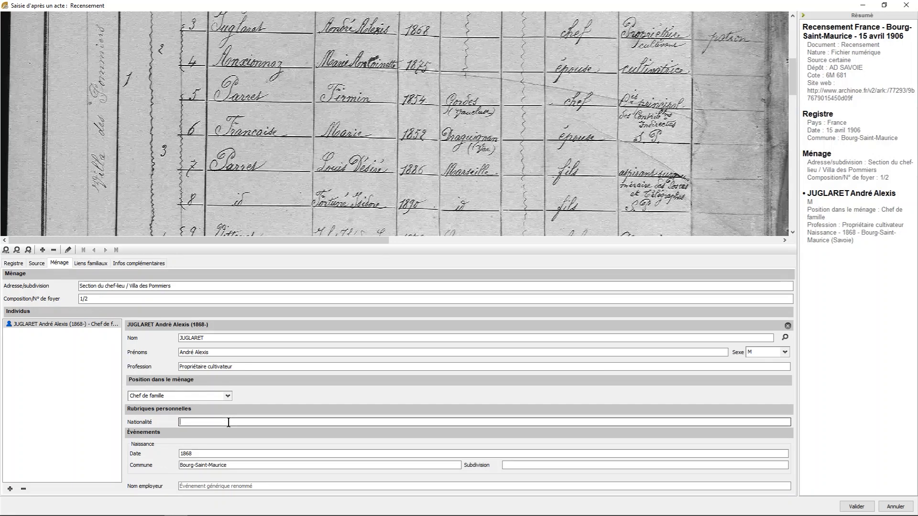
{"action": "type", "text": "fr"}
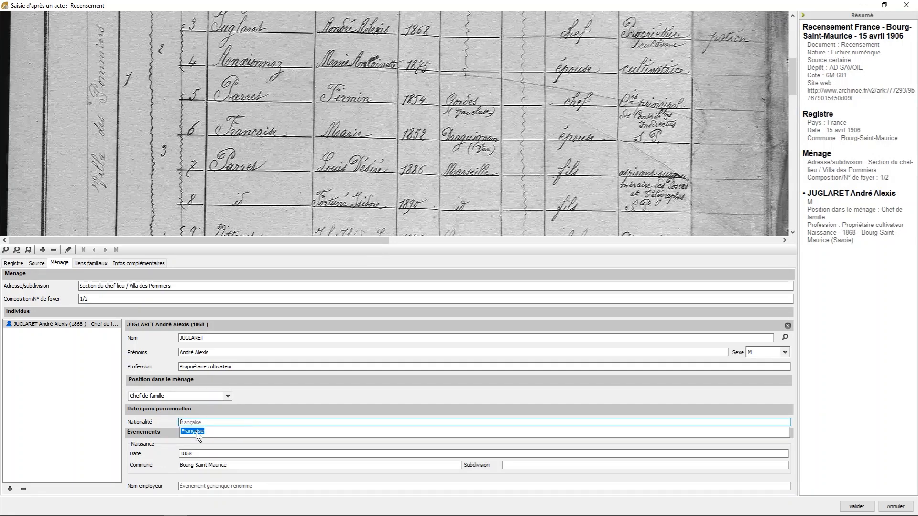
{"action": "key", "text": "Tab"}
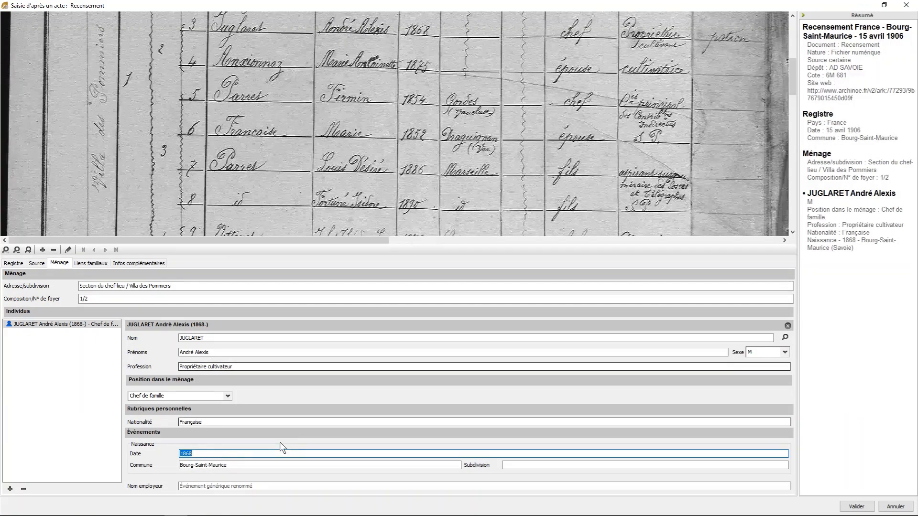
{"action": "left_click", "coordinate": [238, 487]}
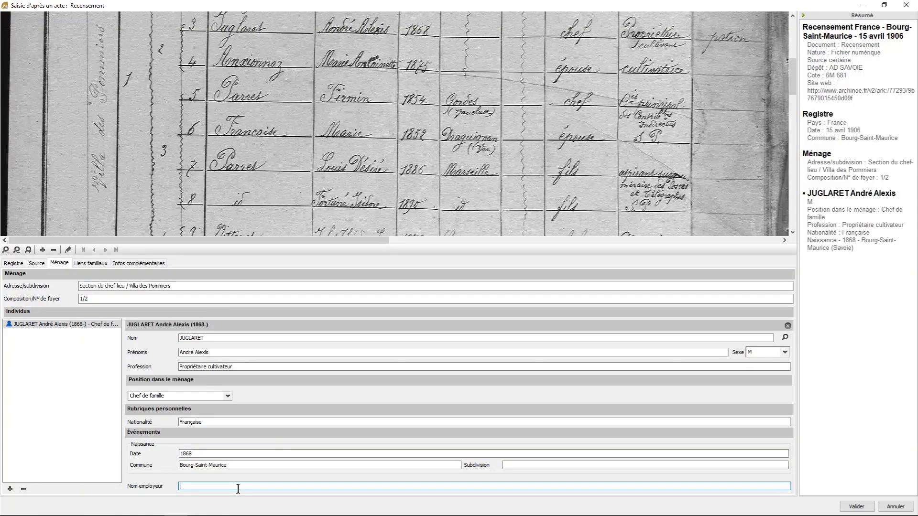
{"action": "type", "text": "P"}
{"action": "key", "text": "Return"}
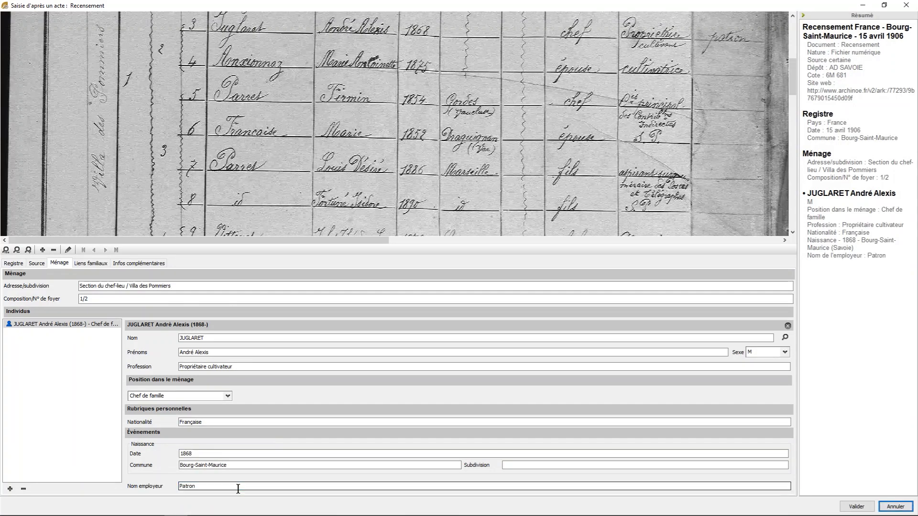
- Add a second individual to household 1/2 with the surname and both given names from census line 4
{"action": "left_click", "coordinate": [10, 488]}
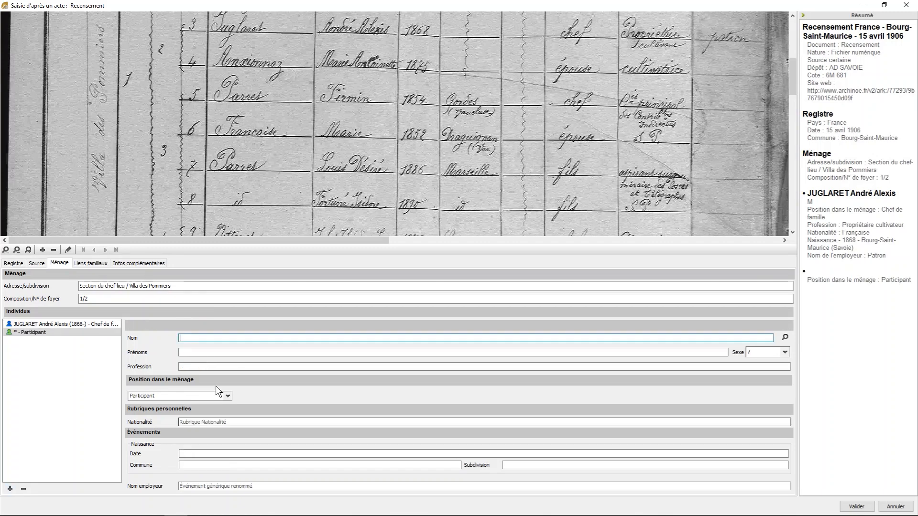
{"action": "type", "text": "ANXIONNAZ"}
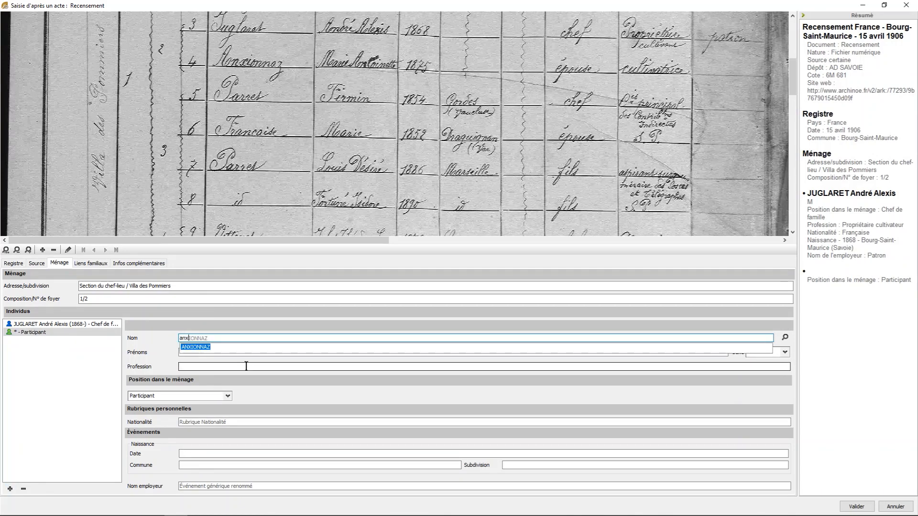
{"action": "key", "text": "Tab"}
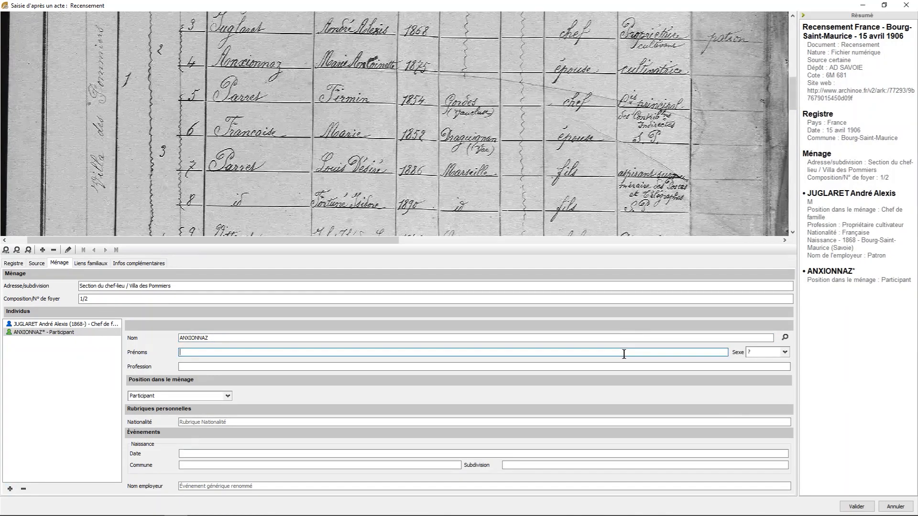
{"action": "type", "text": "marie"}
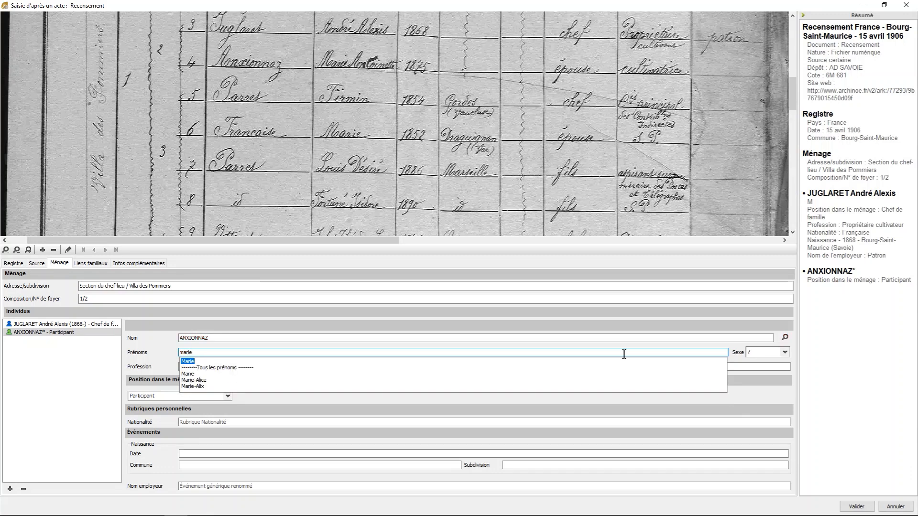
{"action": "key", "text": "Return"}
{"action": "type", "text": "arie"}
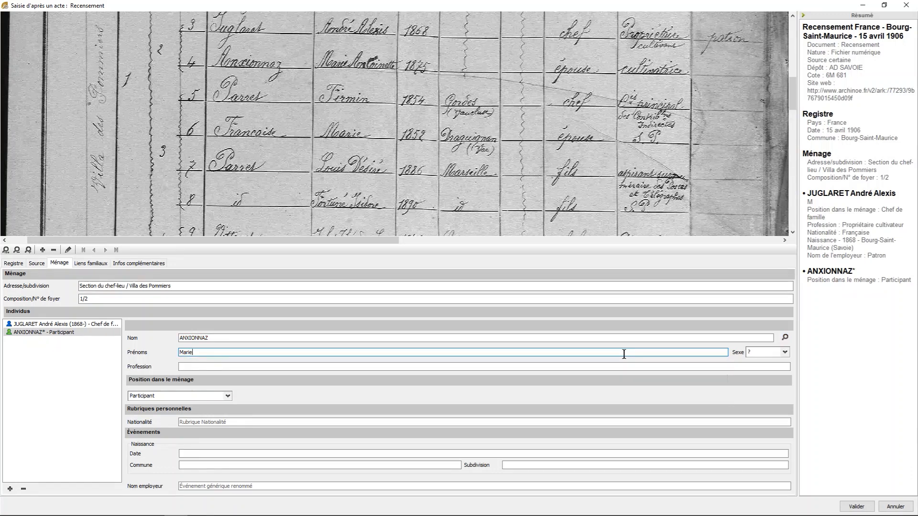
{"action": "type", "text": " antoine"}
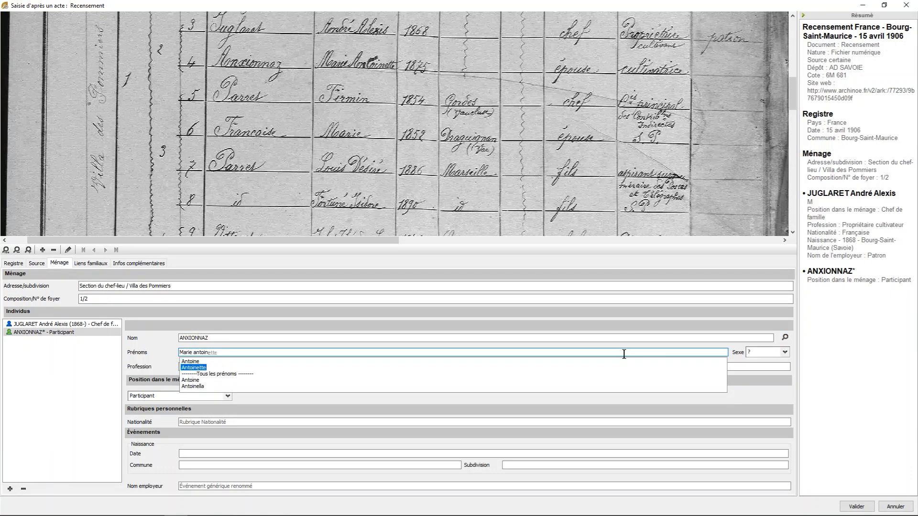
{"action": "key", "text": "Return"}
{"action": "key", "text": "Tab"}
{"action": "key", "text": "Tab"}
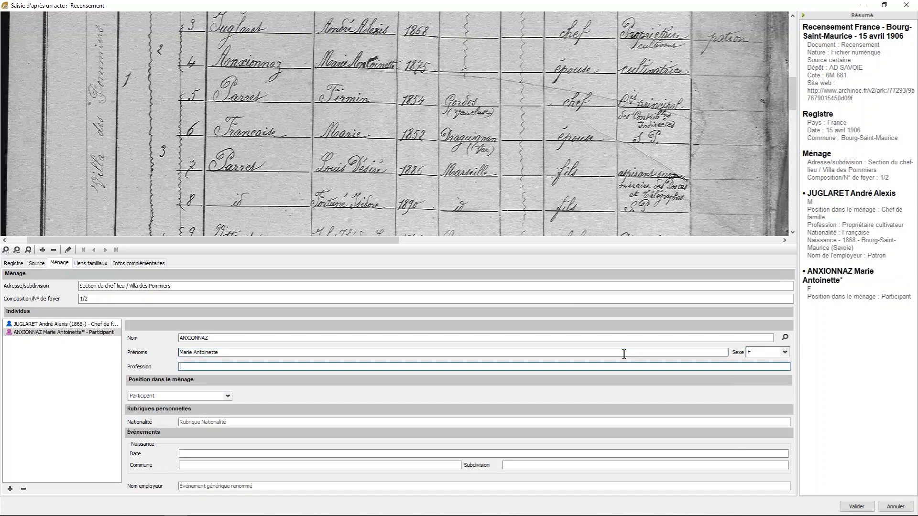
- Set the woman's profession to Cultivatrice, her position in the household to Époux - Épouse and her nationality to Française
{"action": "type", "text": "Cult"}
{"action": "key", "text": "Down"}
{"action": "key", "text": "Return"}
{"action": "left_click", "coordinate": [193, 395]}
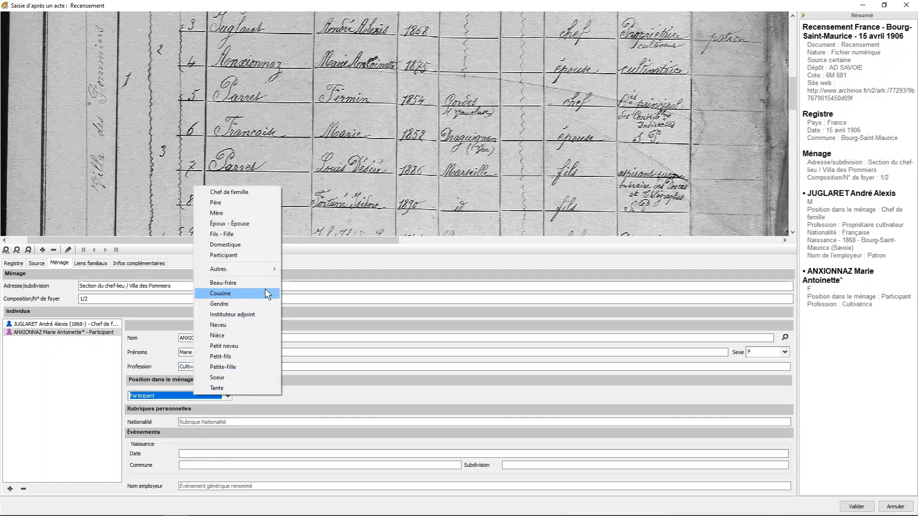
{"action": "left_click", "coordinate": [233, 224]}
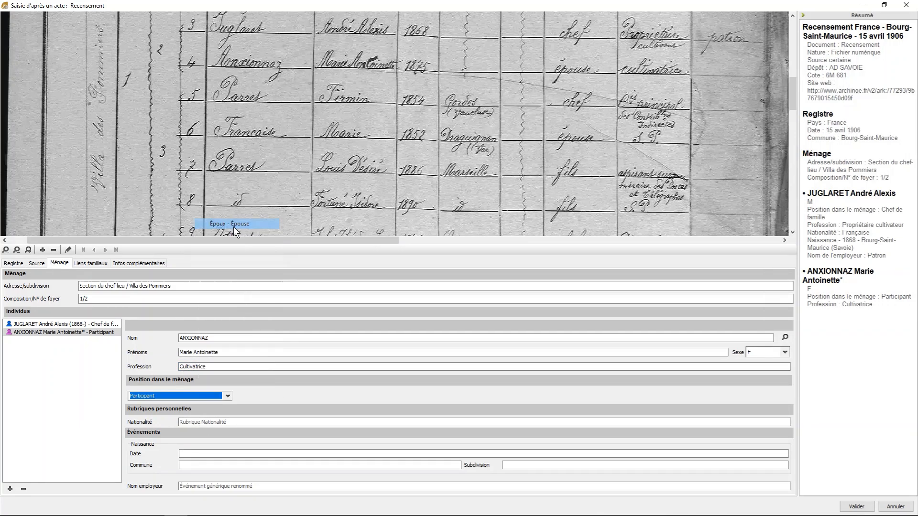
{"action": "left_click", "coordinate": [228, 422]}
{"action": "type", "text": "F"}
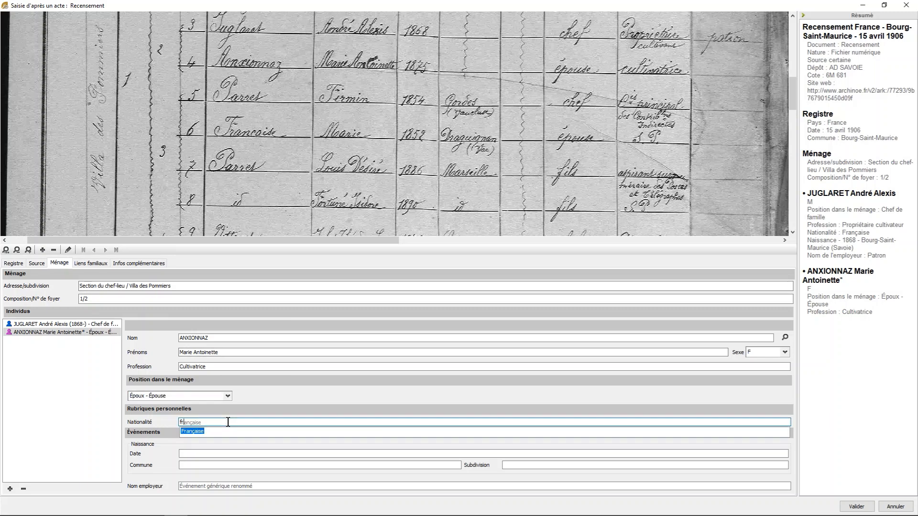
{"action": "left_click", "coordinate": [188, 431]}
- Enter the woman's birth year from census line 4 and set her birth commune to Bourg-Saint-Maurice
{"action": "left_click", "coordinate": [200, 455]}
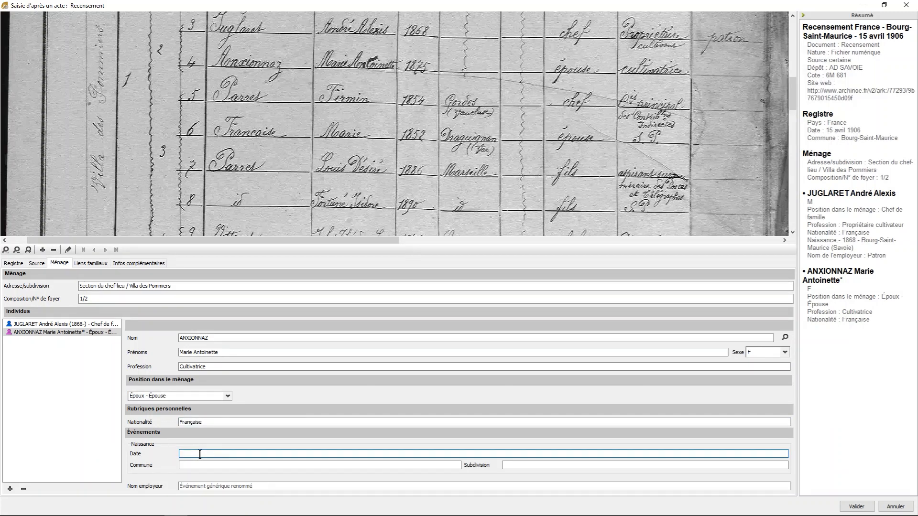
{"action": "type", "text": "1875"}
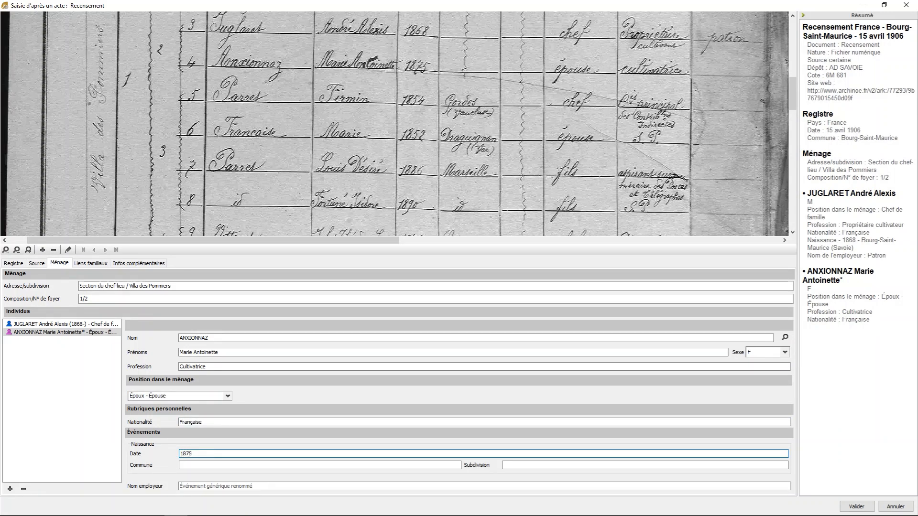
{"action": "key", "text": "Tab"}
{"action": "type", "text": "bou"}
{"action": "key", "text": "Return"}
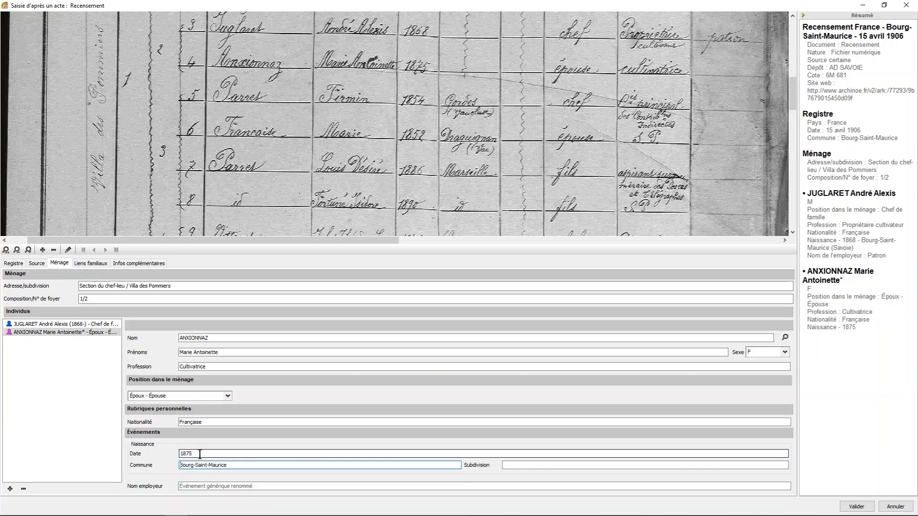
- Review the family links of household 1/2, then save it with its source created and continue with a new census entry
{"action": "left_click", "coordinate": [89, 263]}
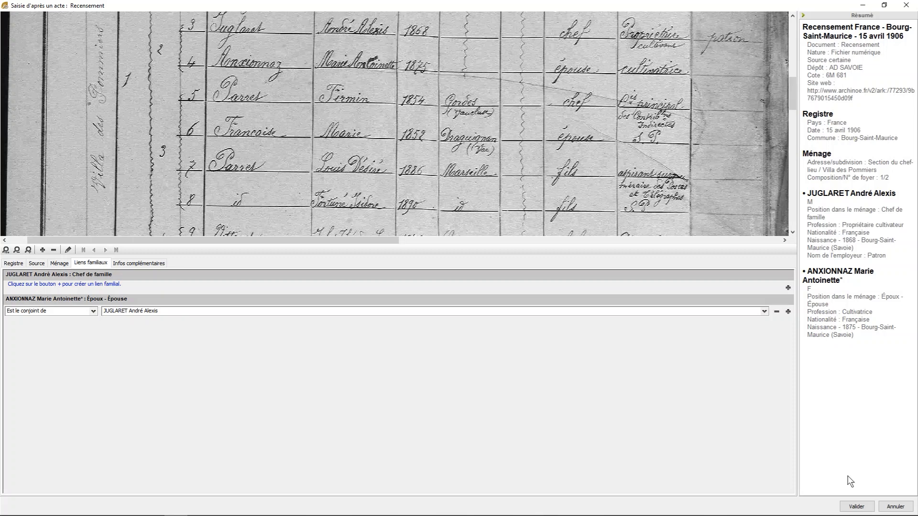
{"action": "left_click", "coordinate": [856, 506]}
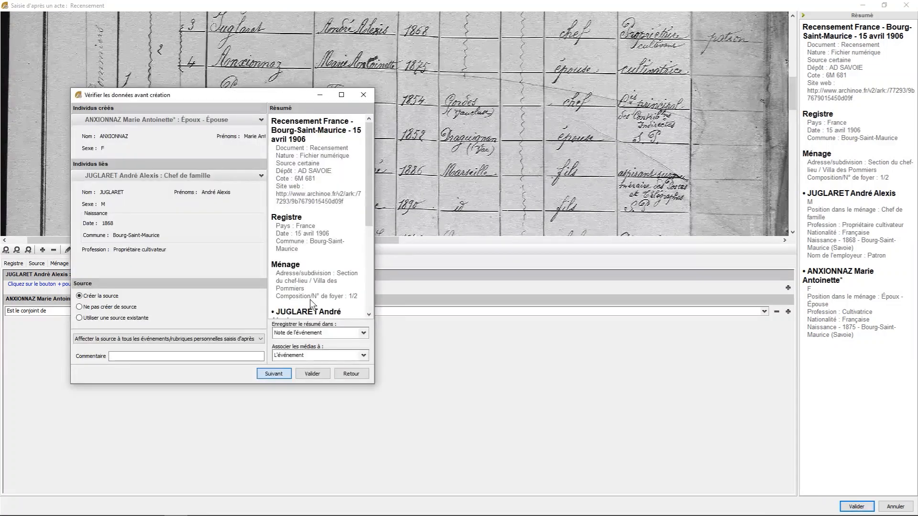
{"action": "left_click", "coordinate": [274, 377]}
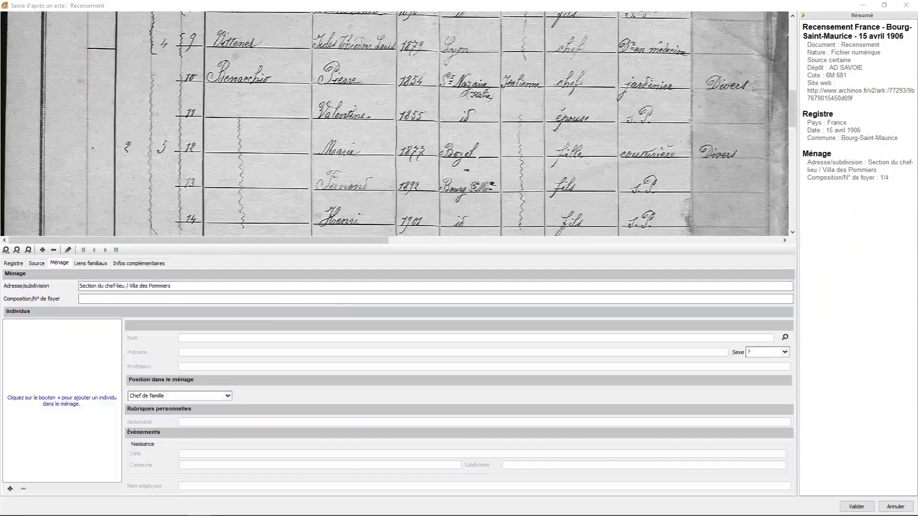
- Set the household number to 1/4 and add its head of family by linking the existing individual matching census line 9
{"action": "left_click", "coordinate": [693, 300]}
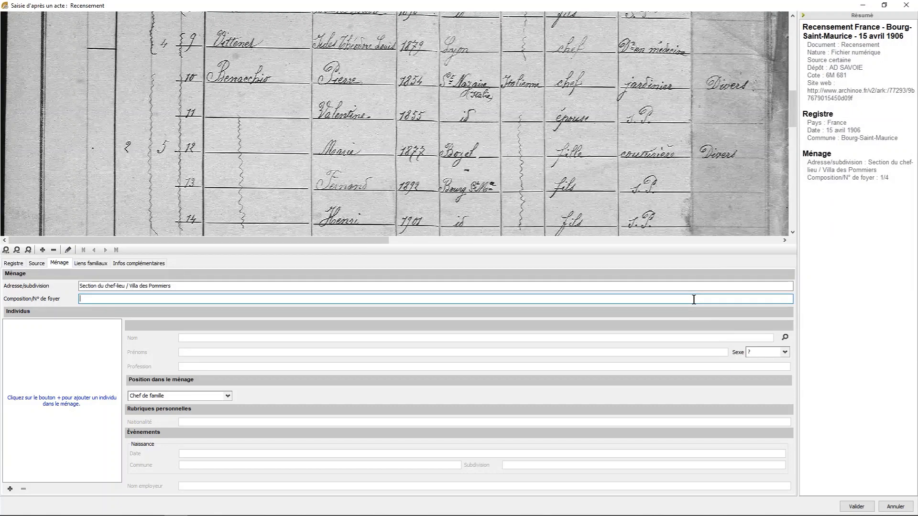
{"action": "type", "text": "1/4"}
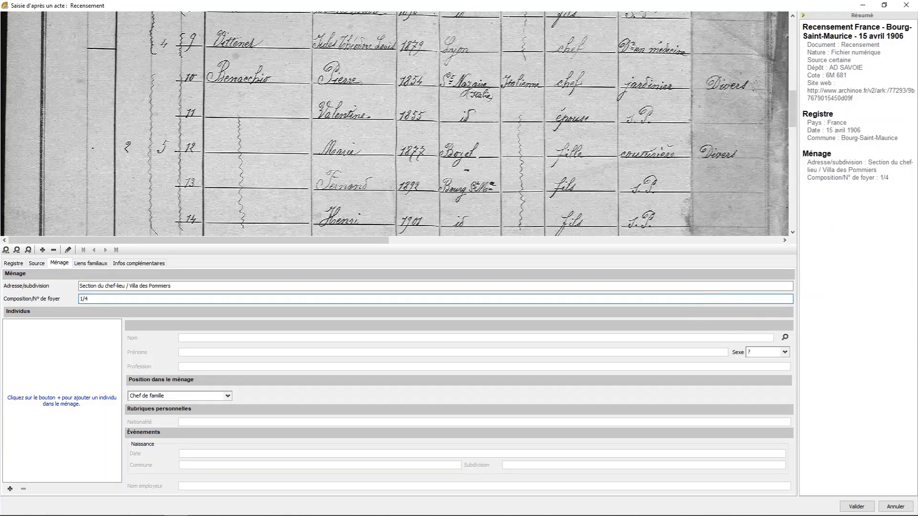
{"action": "left_click", "coordinate": [10, 488]}
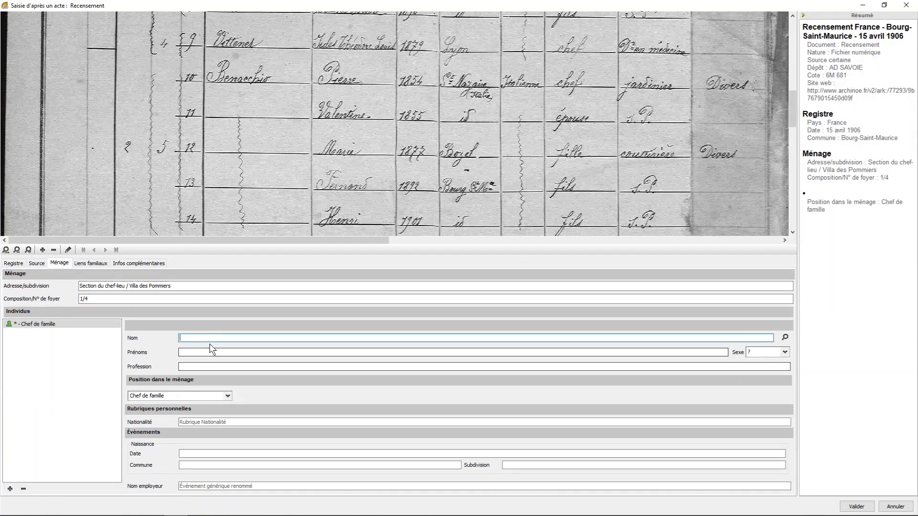
{"action": "type", "text": "vit"}
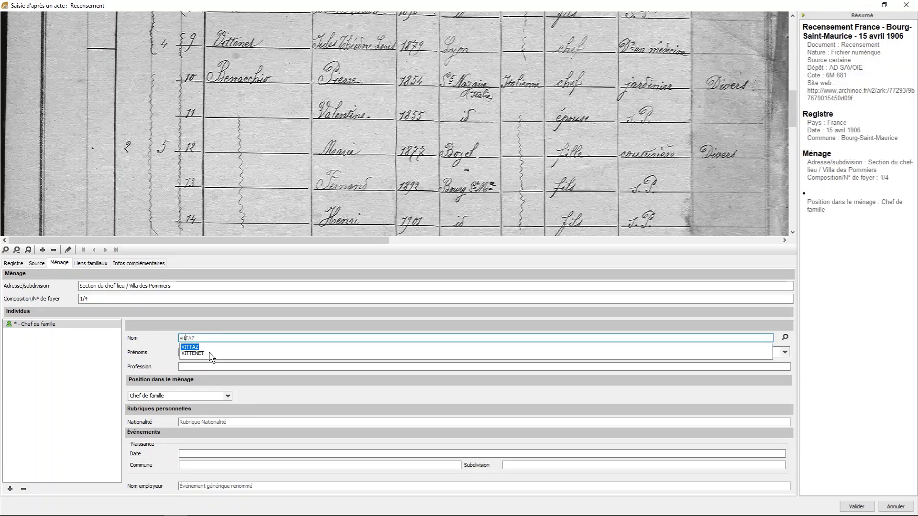
{"action": "left_click", "coordinate": [202, 354]}
{"action": "type", "text": "ju"}
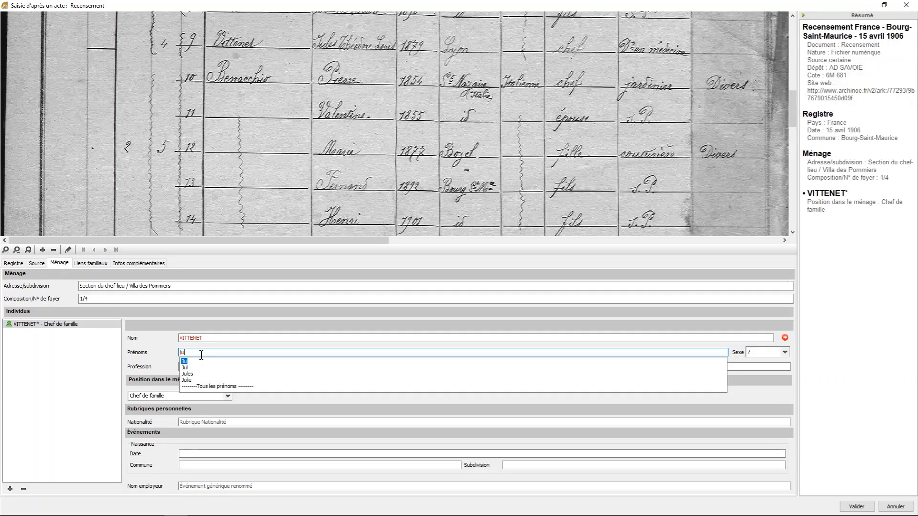
{"action": "left_click", "coordinate": [785, 337]}
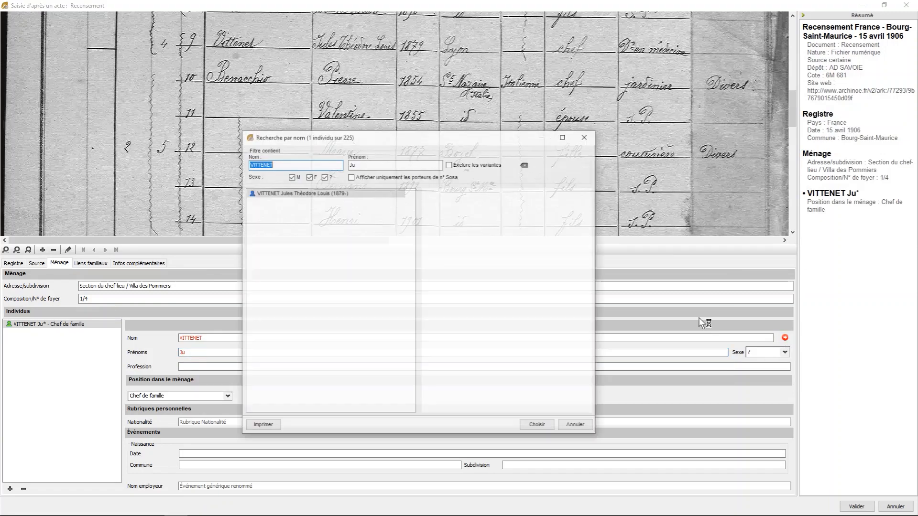
{"action": "left_click", "coordinate": [531, 424]}
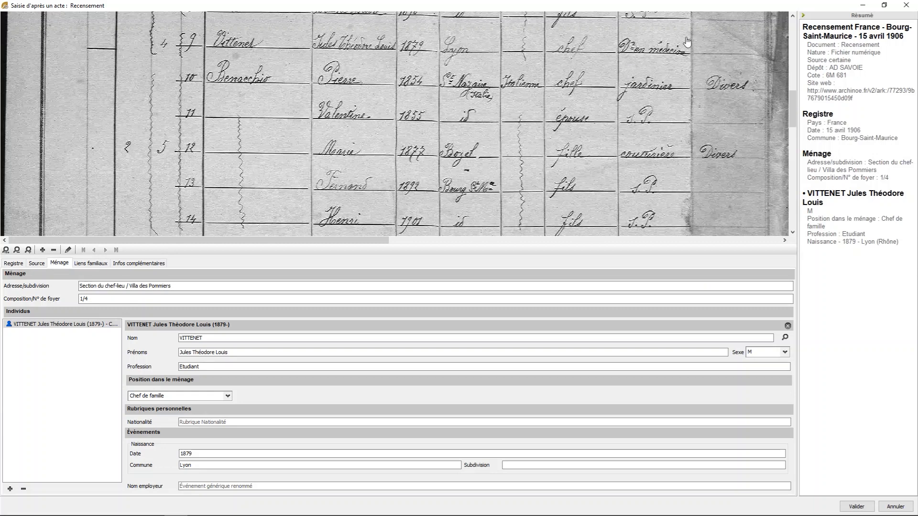
- Set the head of family's profession to Etudiant - Docteur en médecine and his nationality to Française
{"action": "left_click", "coordinate": [244, 366]}
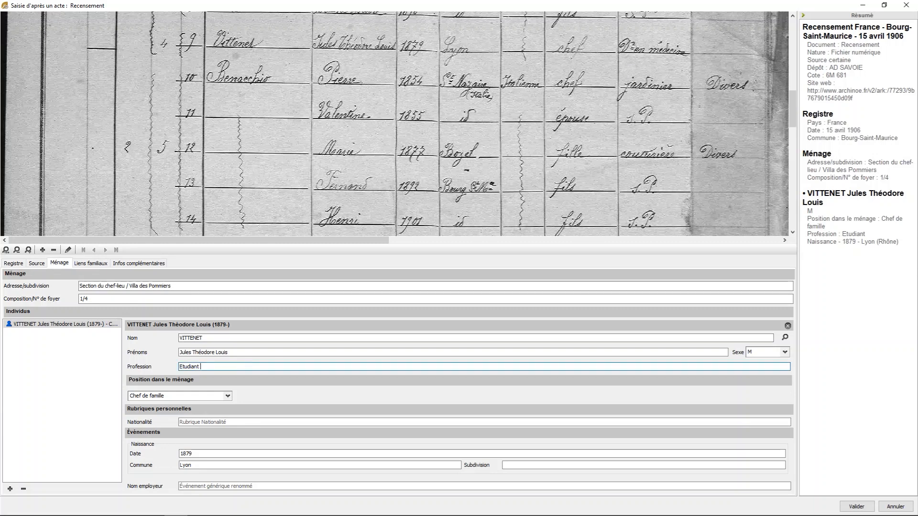
{"action": "type", "text": "- D"}
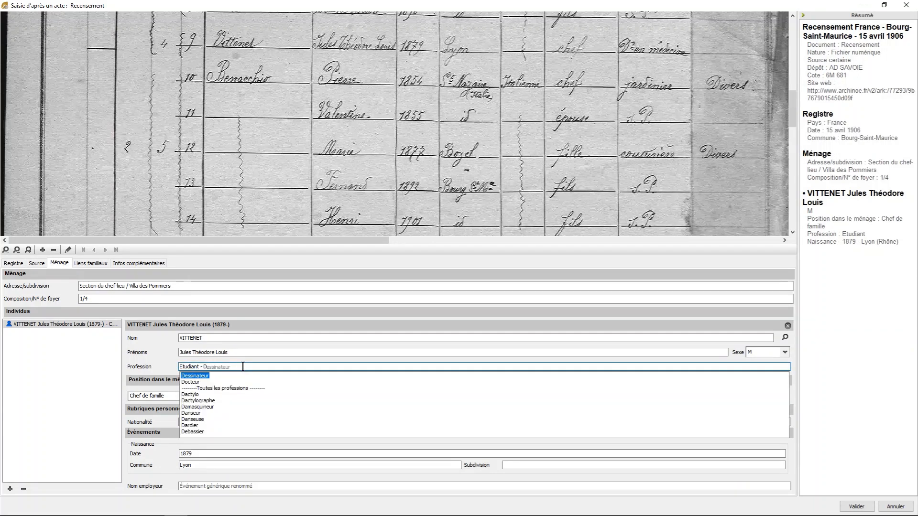
{"action": "type", "text": "octeur"}
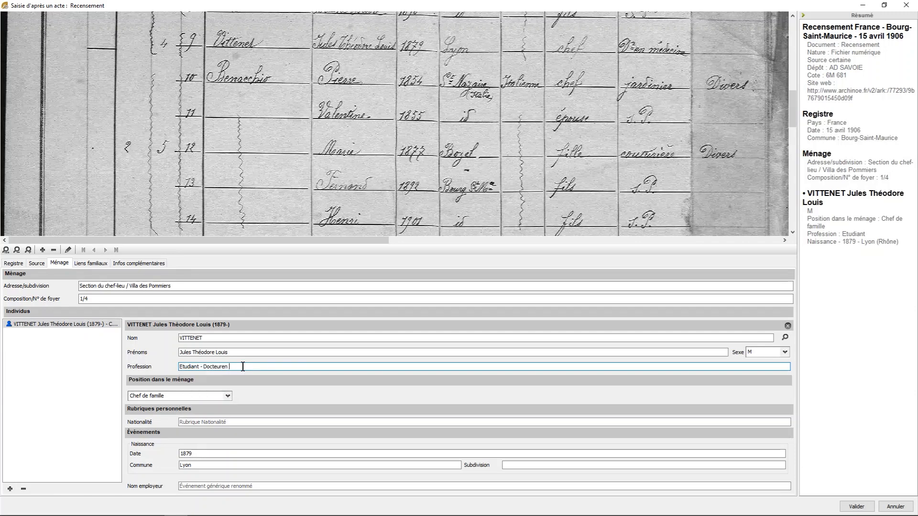
{"action": "type", "text": "en"}
{"action": "key", "text": "BackSpace"}
{"action": "key", "text": "BackSpace"}
{"action": "key", "text": "BackSpace"}
{"action": "type", "text": "en médecine"}
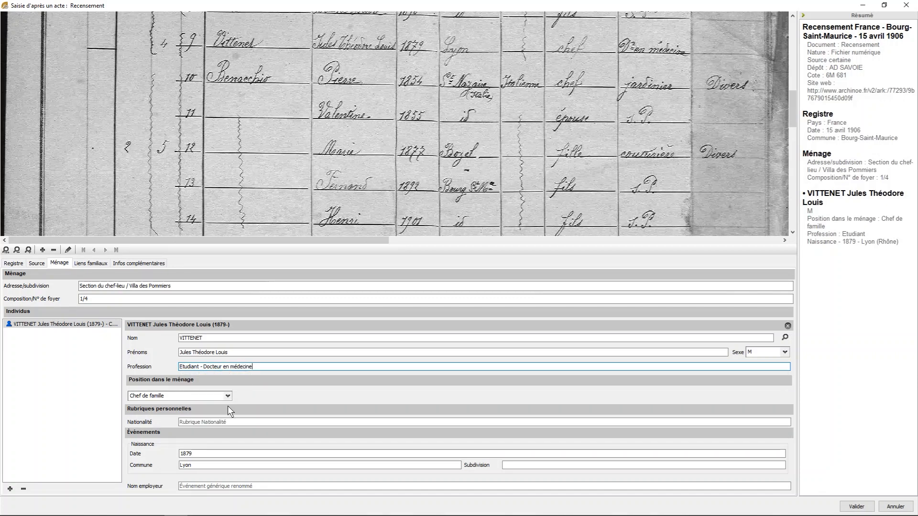
{"action": "left_click", "coordinate": [213, 422]}
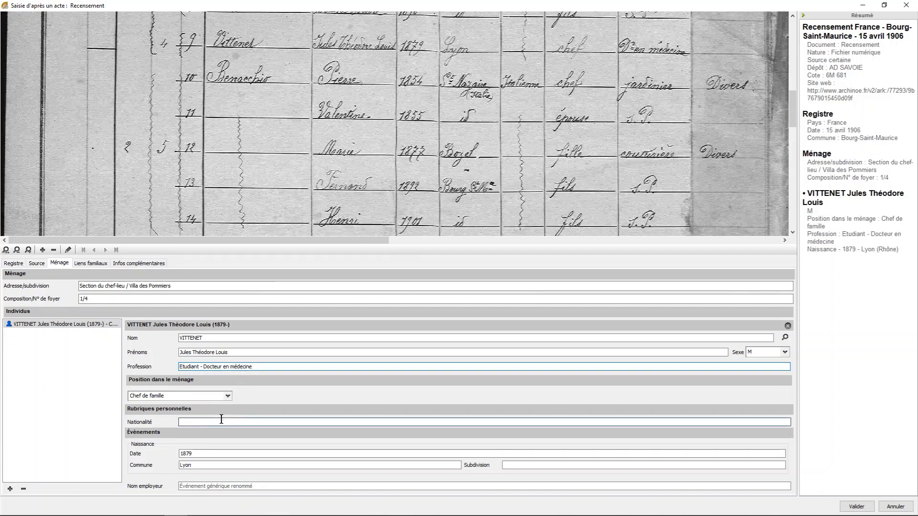
{"action": "type", "text": "fr"}
{"action": "left_click", "coordinate": [196, 431]}
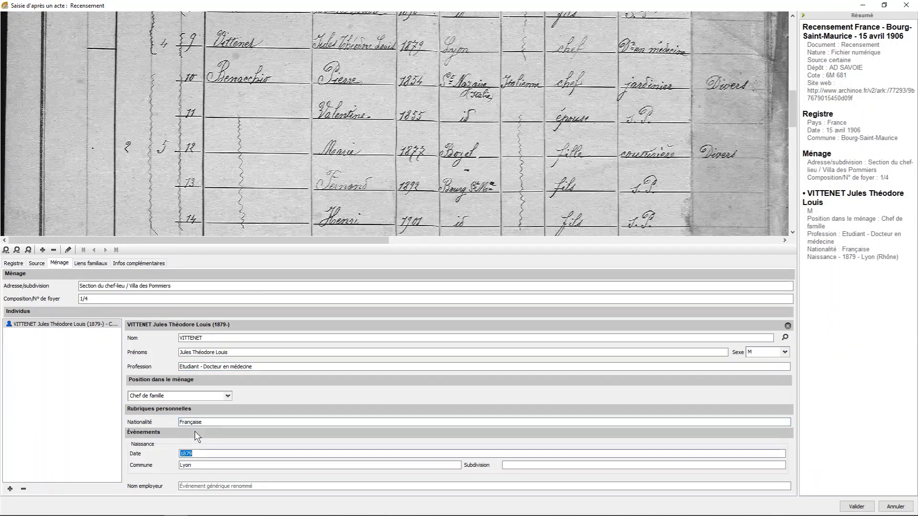
- Save household 1/4, keeping Etudiant - Docteur en médecine as the profession in the data check, and continue with a new census entry
{"action": "left_click", "coordinate": [853, 508]}
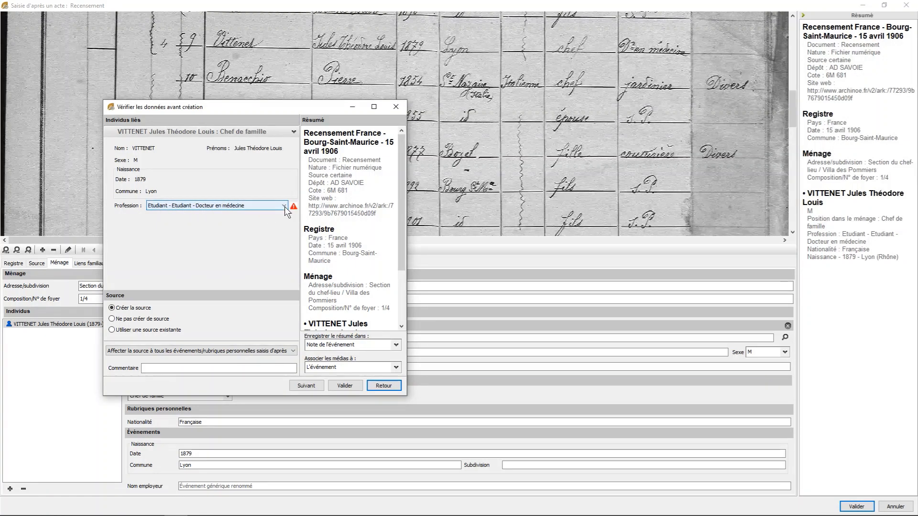
{"action": "left_click", "coordinate": [285, 207]}
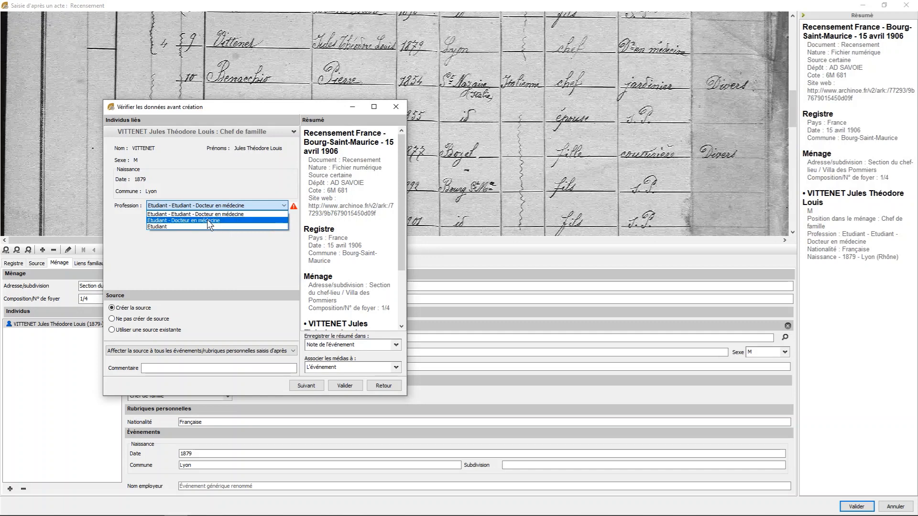
{"action": "left_click", "coordinate": [187, 220]}
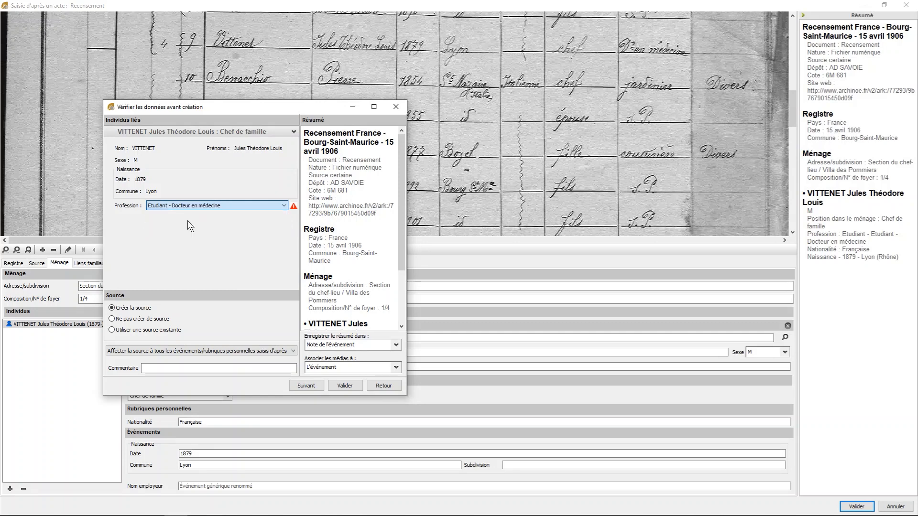
{"action": "left_click", "coordinate": [304, 387]}
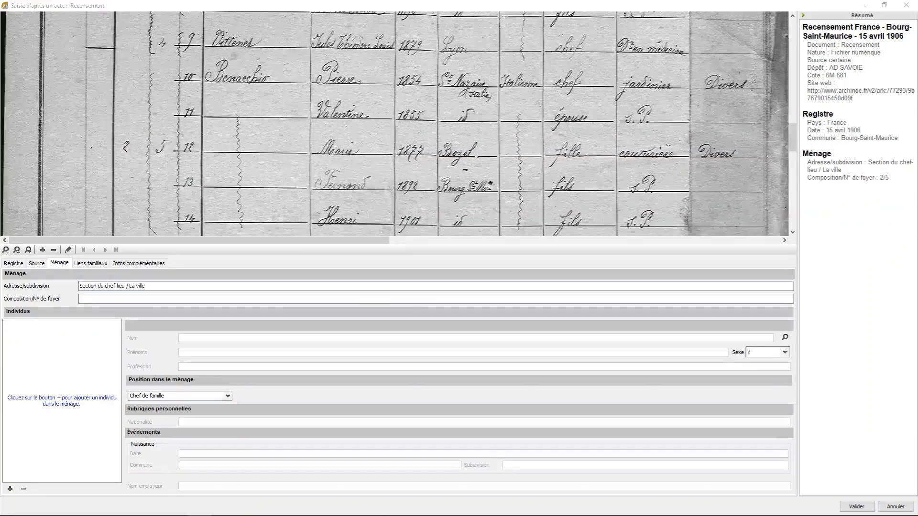
- Set the household number to 2/5 and add its head of family by linking the existing individual matching census line 10
{"action": "left_click", "coordinate": [443, 300]}
{"action": "type", "text": "2/5"}
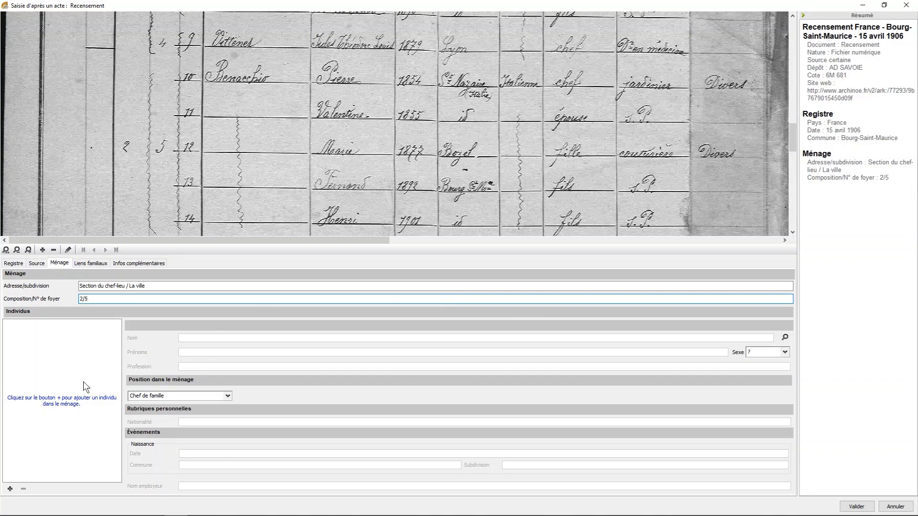
{"action": "left_click", "coordinate": [9, 489]}
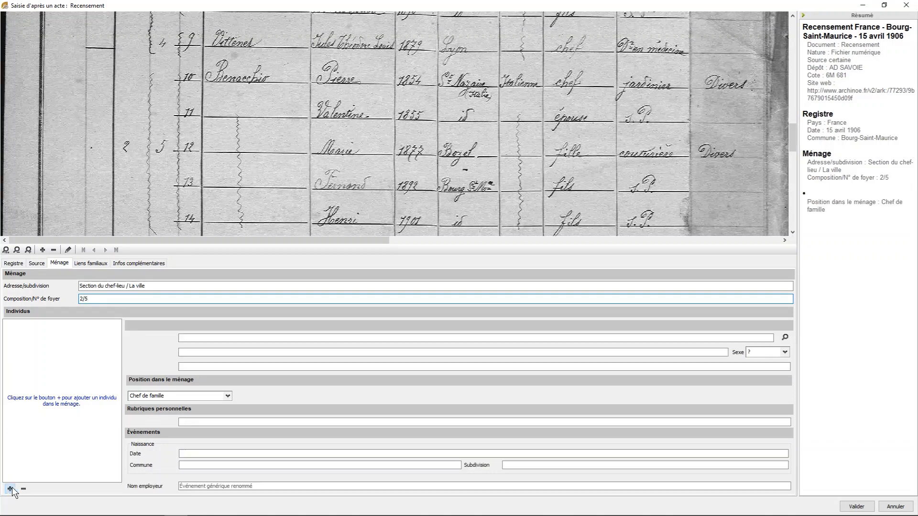
{"action": "type", "text": "ben"}
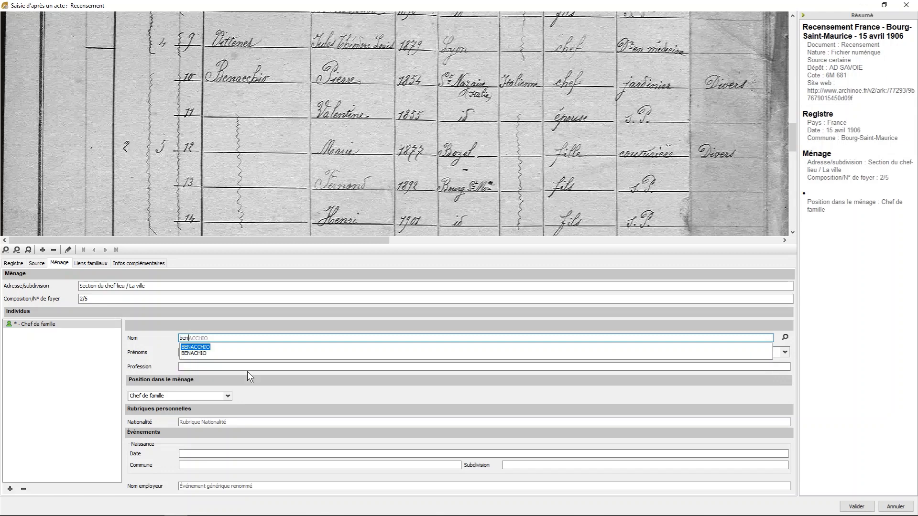
{"action": "key", "text": "Tab"}
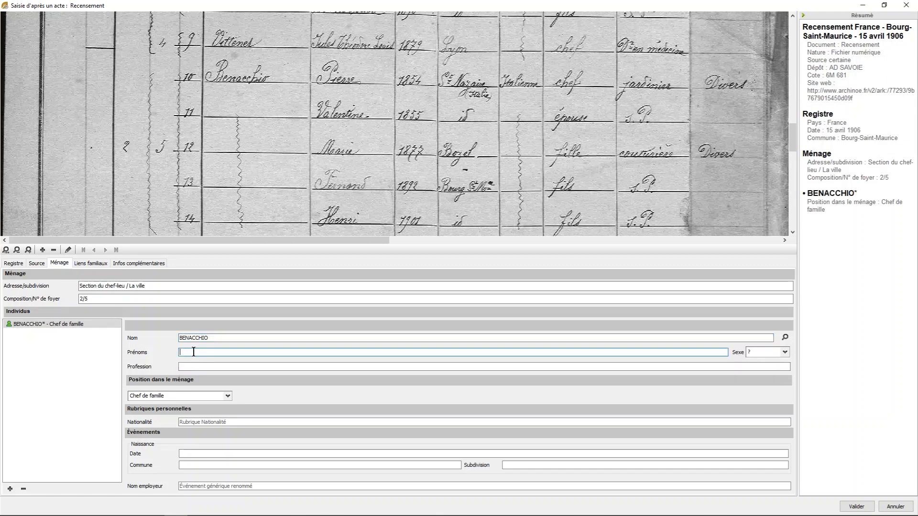
{"action": "type", "text": "pi"}
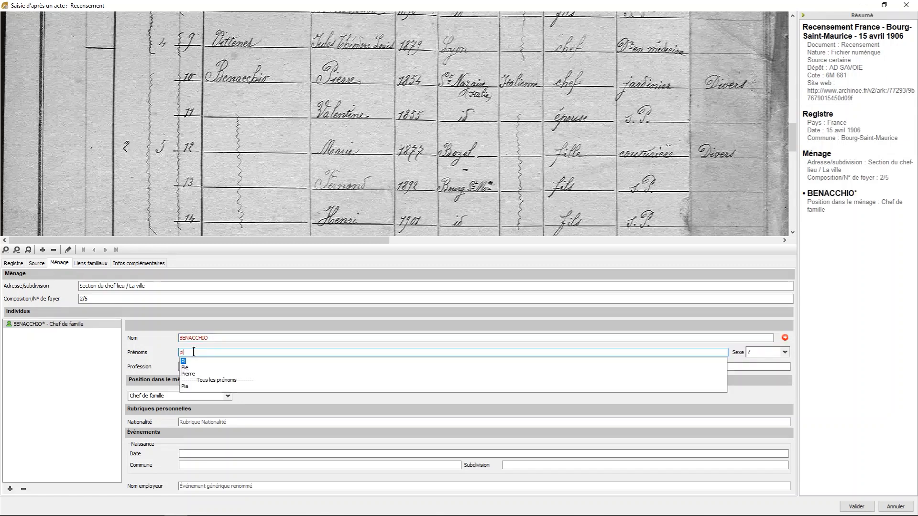
{"action": "left_click", "coordinate": [786, 338]}
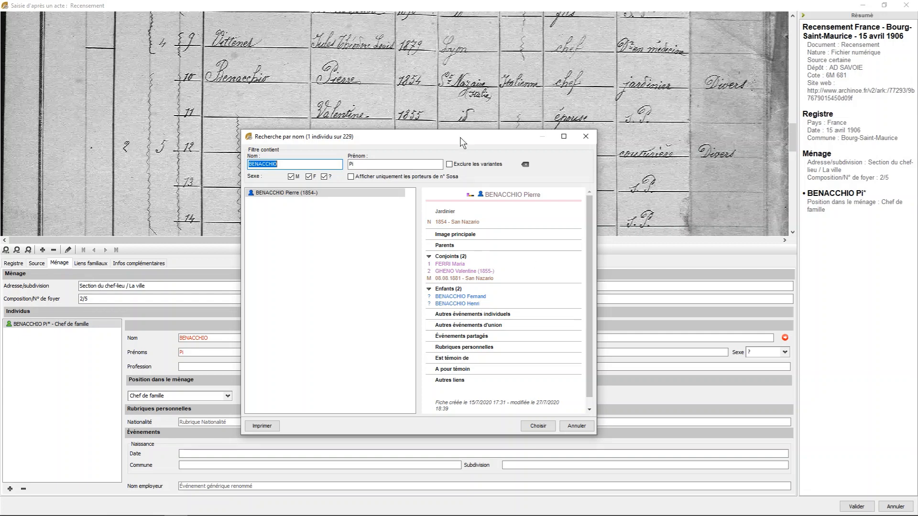
{"action": "left_click_drag", "start_coordinate": [460, 136], "coordinate": [466, 195]}
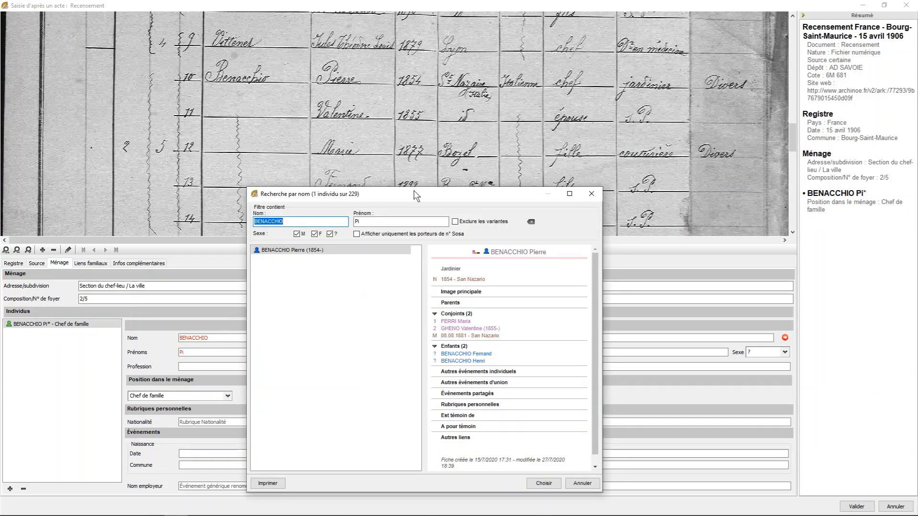
{"action": "left_click_drag", "start_coordinate": [414, 194], "coordinate": [417, 219]}
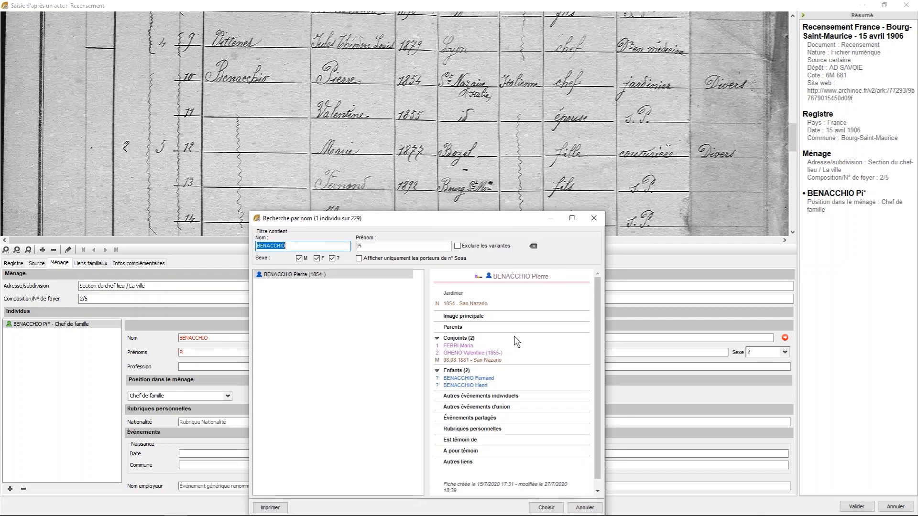
{"action": "left_click", "coordinate": [546, 508]}
- Set the head of family's nationality to Italienne and his employer name to Divers
{"action": "left_click", "coordinate": [226, 422]}
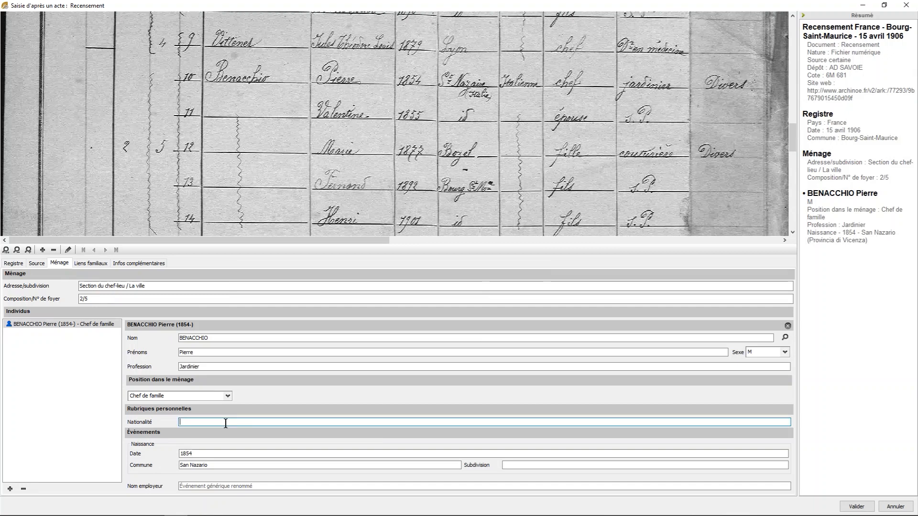
{"action": "type", "text": "I"}
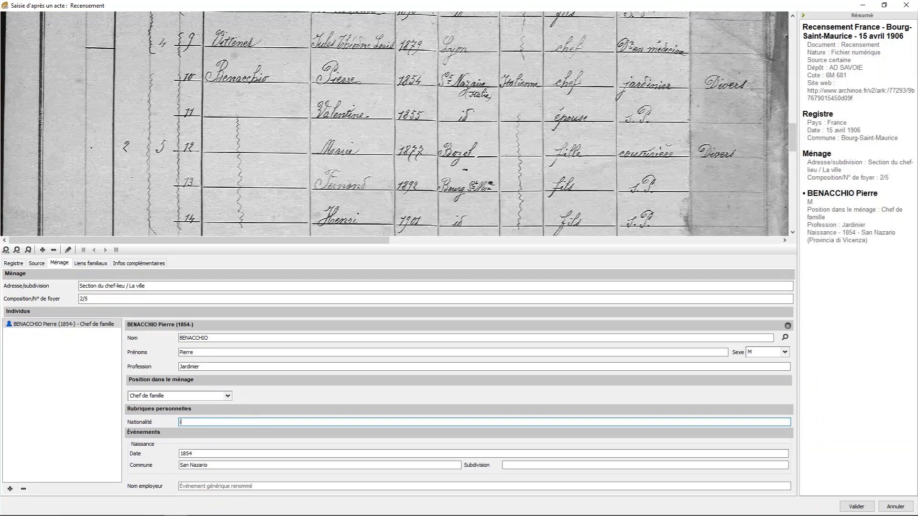
{"action": "left_click", "coordinate": [191, 432]}
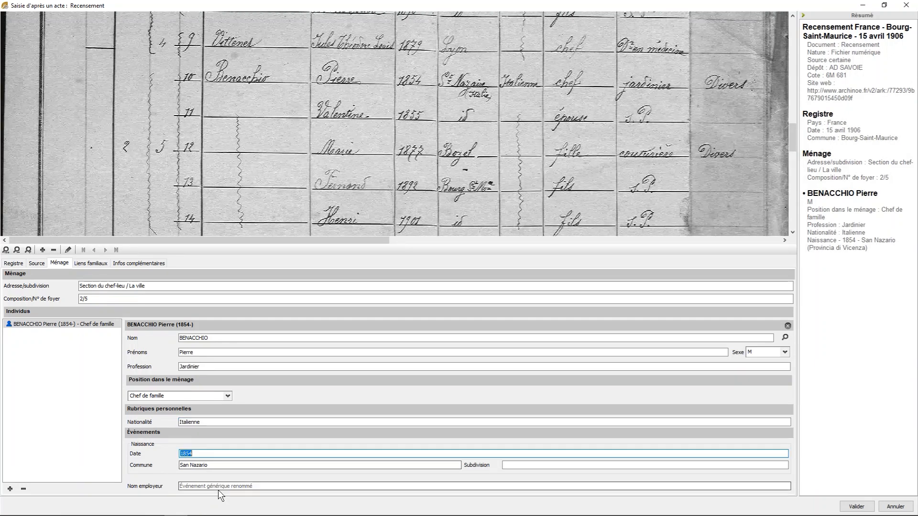
{"action": "left_click", "coordinate": [218, 487]}
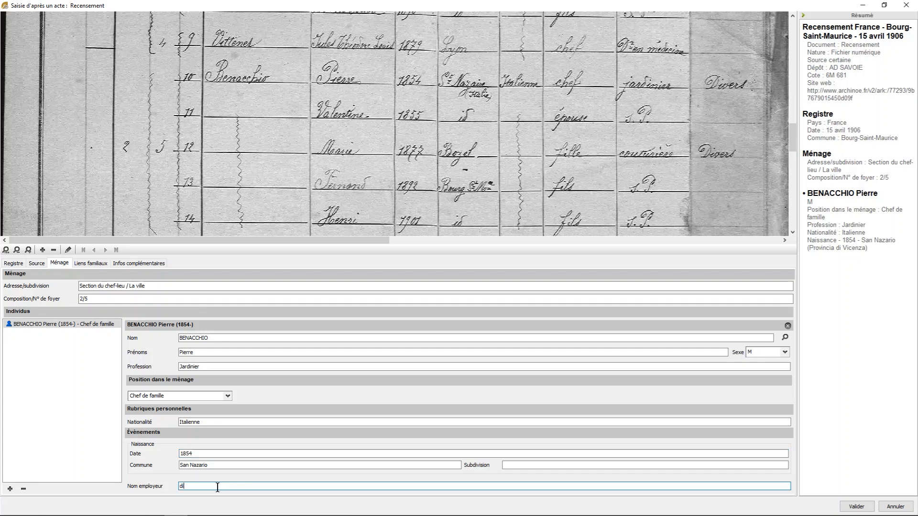
{"action": "type", "text": "Div"}
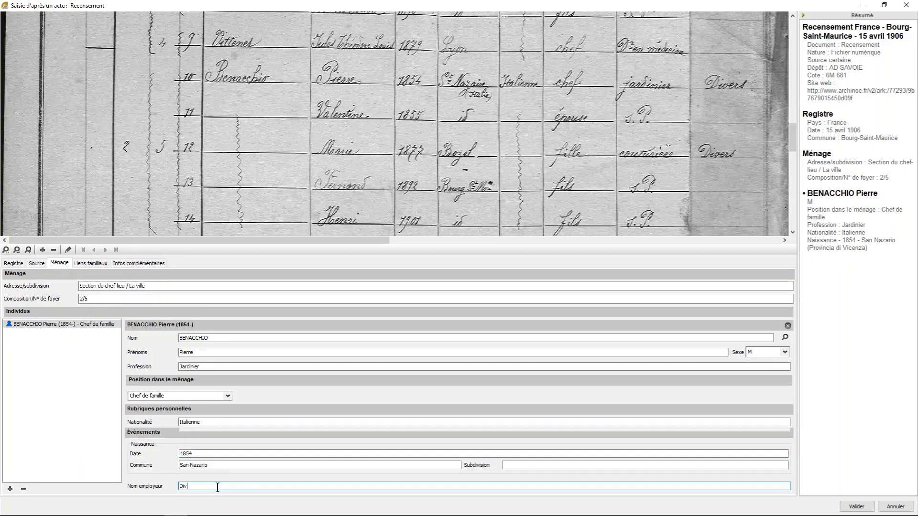
{"action": "type", "text": "ers"}
- Add a second member to household 2/5 by linking the existing individual matching census line 11
{"action": "left_click", "coordinate": [9, 490]}
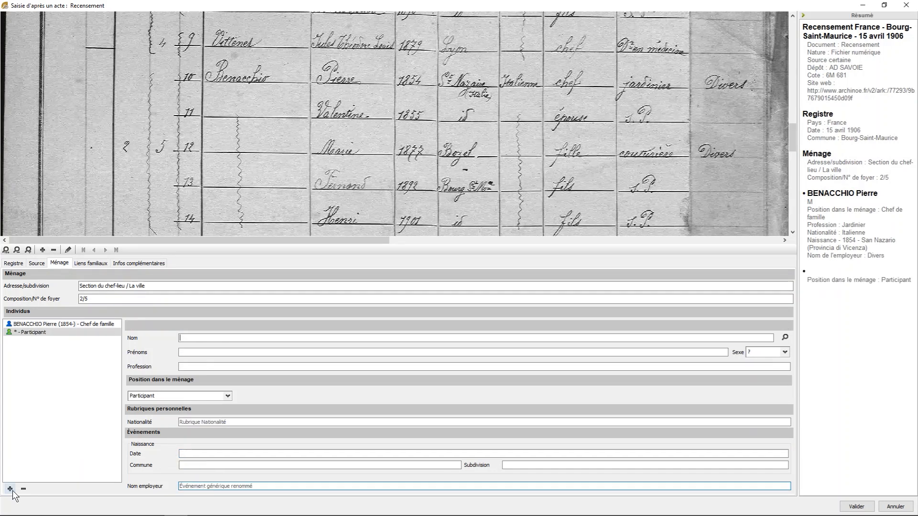
{"action": "type", "text": "gheno"}
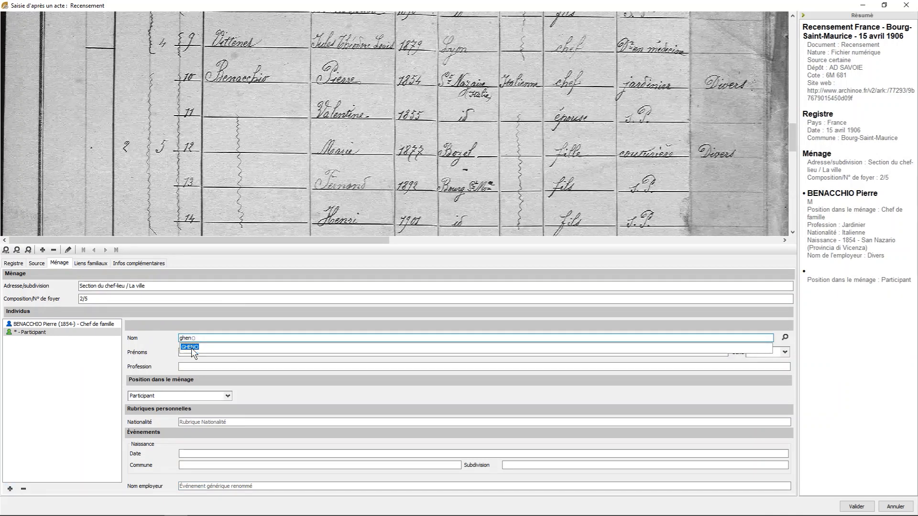
{"action": "left_click", "coordinate": [191, 348]}
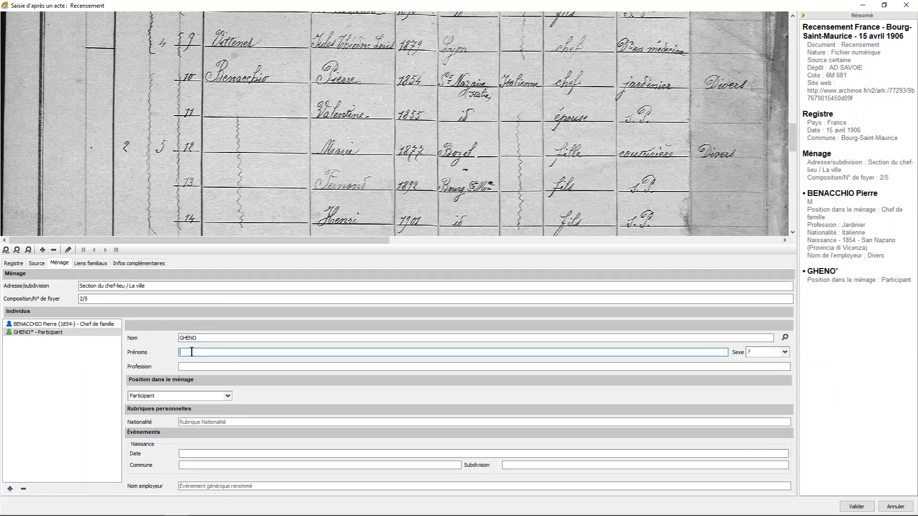
{"action": "left_click", "coordinate": [191, 352]}
{"action": "type", "text": "val"}
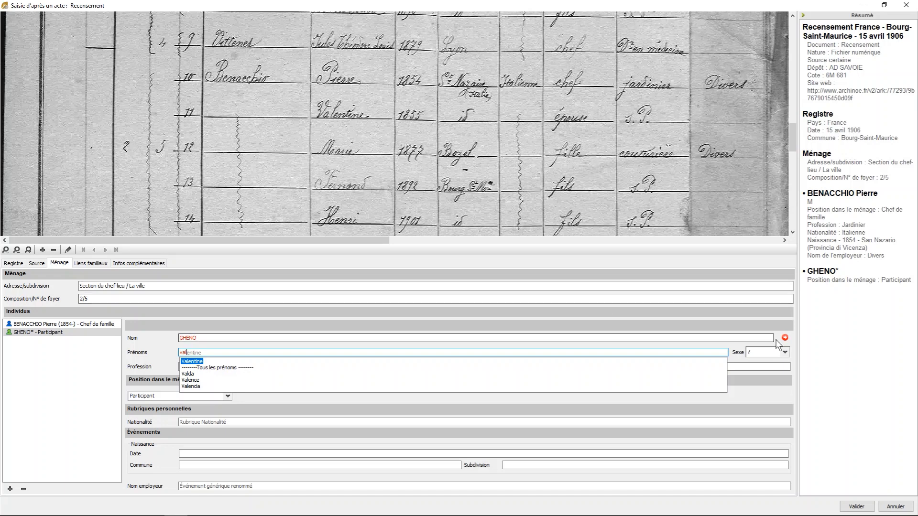
{"action": "left_click", "coordinate": [785, 338]}
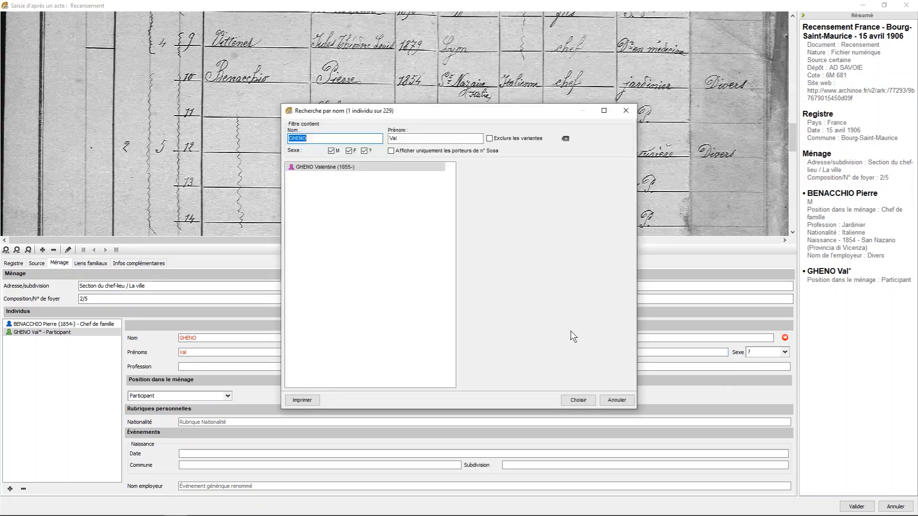
{"action": "left_click", "coordinate": [579, 401]}
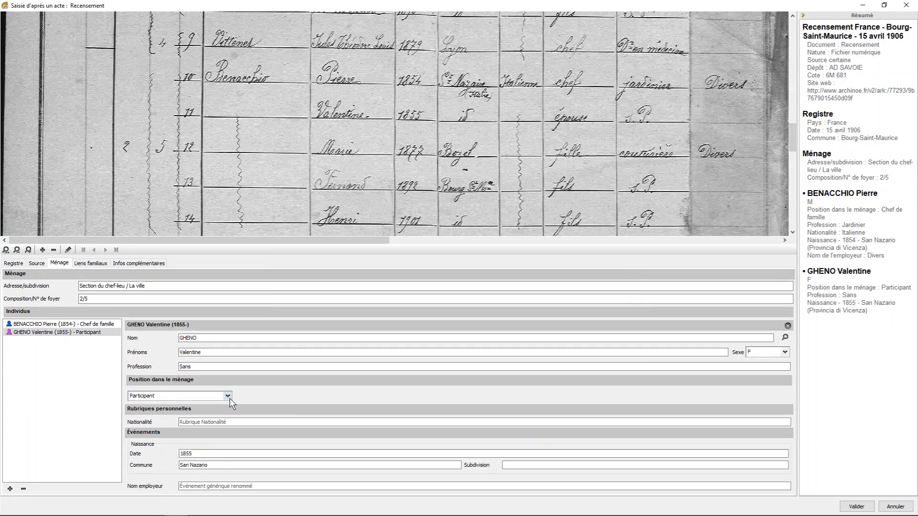
- Set the line 11 member's household position to Époux - Épouse and her nationality to Italienne
{"action": "left_click", "coordinate": [228, 396]}
{"action": "left_click", "coordinate": [266, 227]}
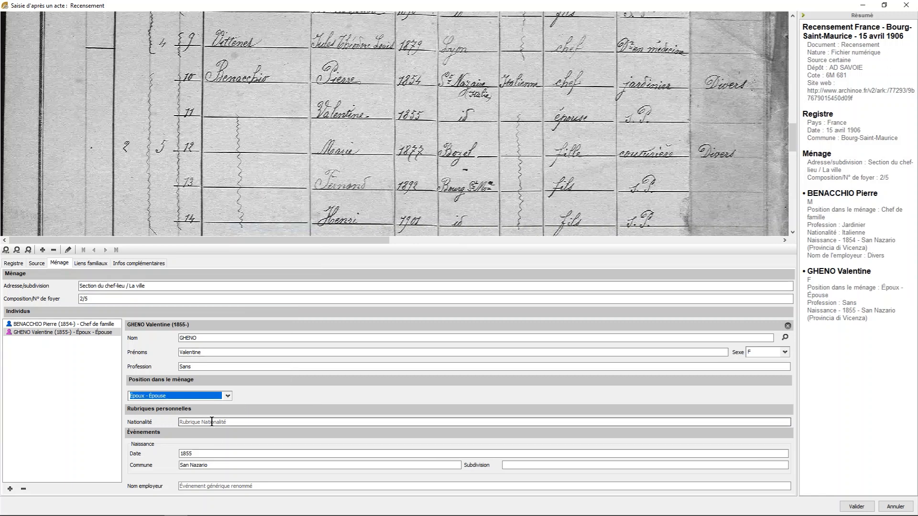
{"action": "left_click", "coordinate": [212, 421]}
{"action": "type", "text": "It"}
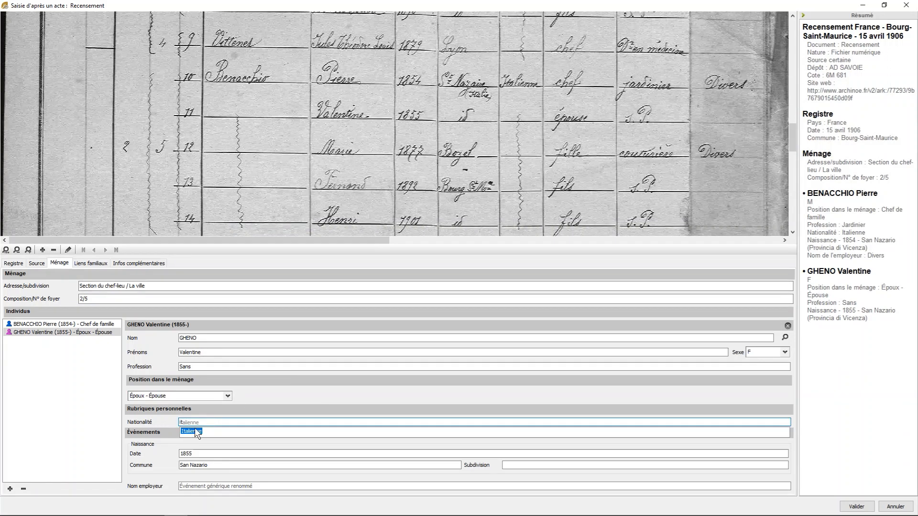
{"action": "left_click", "coordinate": [194, 432]}
{"action": "key", "text": "Tab"}
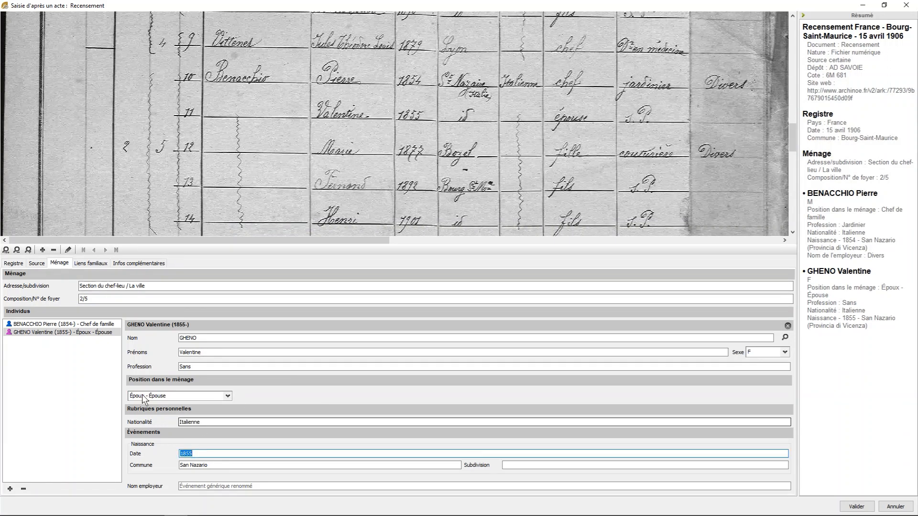
- Add the person on census line 12 as a new member, entering her surname, first name and the profession Couturière
{"action": "left_click", "coordinate": [11, 489]}
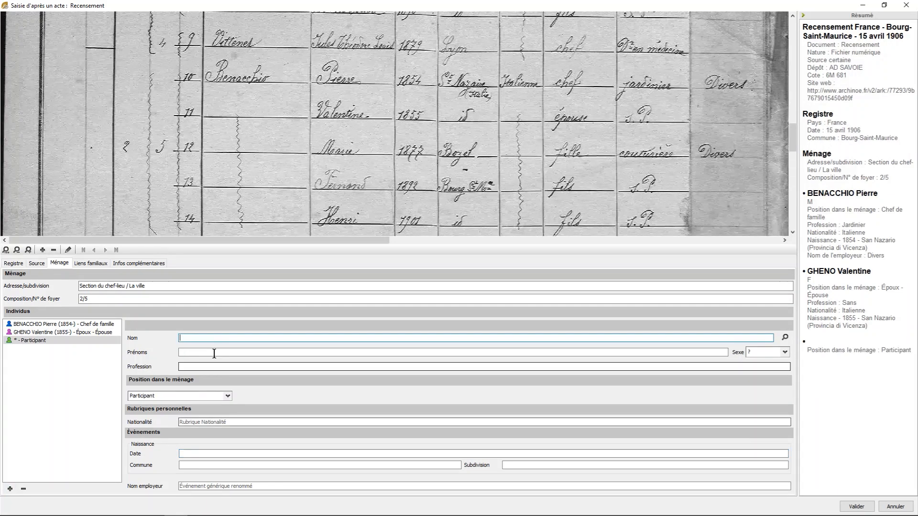
{"action": "type", "text": "be"}
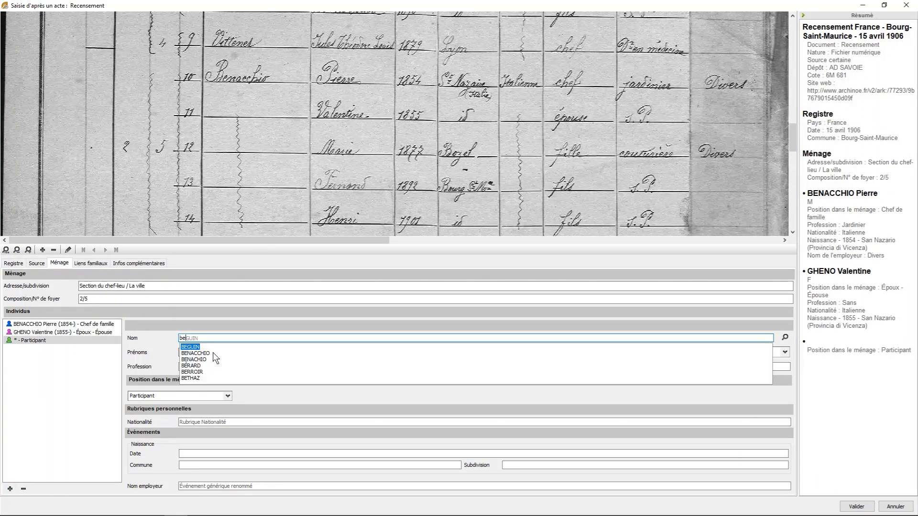
{"action": "left_click", "coordinate": [214, 353]}
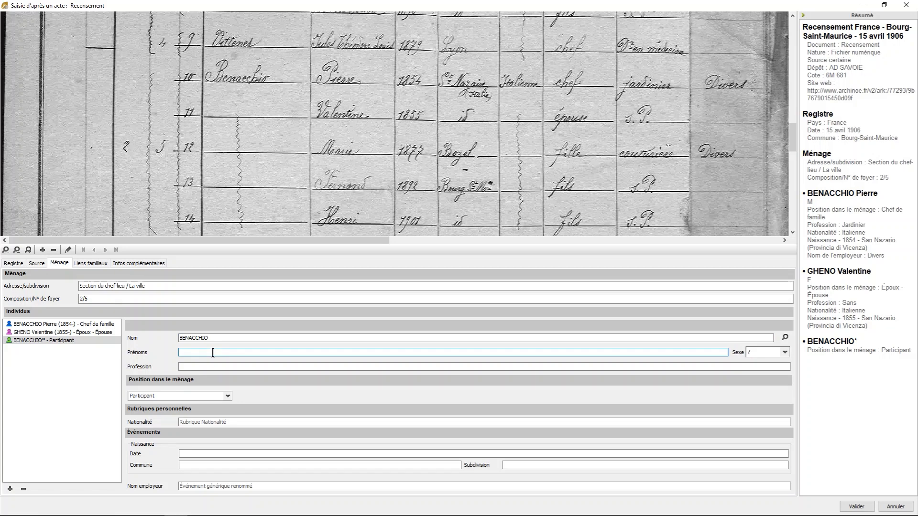
{"action": "type", "text": "Marie"}
{"action": "key", "text": "Tab"}
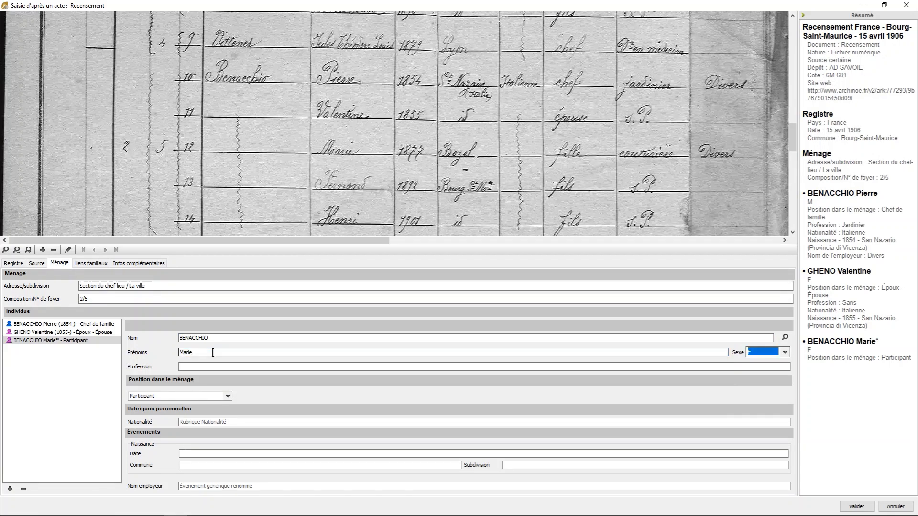
{"action": "key", "text": "Tab"}
{"action": "type", "text": "Cou"}
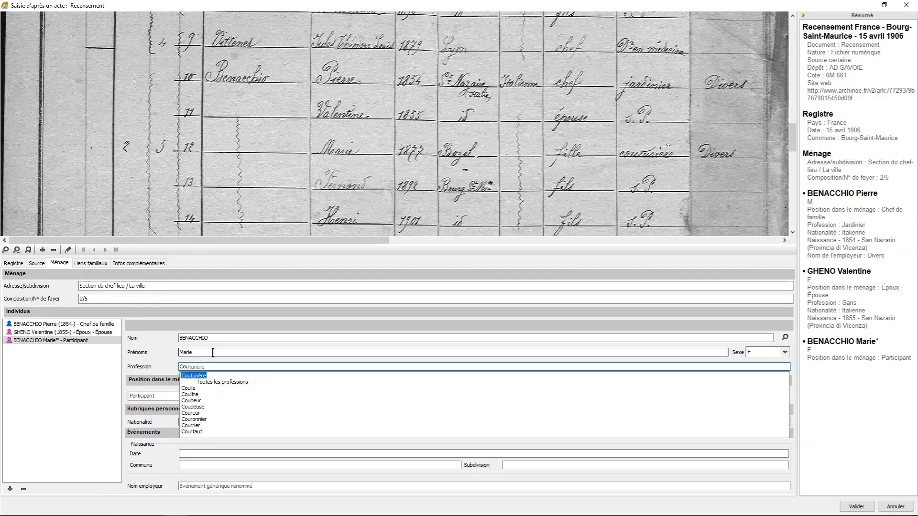
{"action": "type", "text": "turière"}
{"action": "key", "text": "Return"}
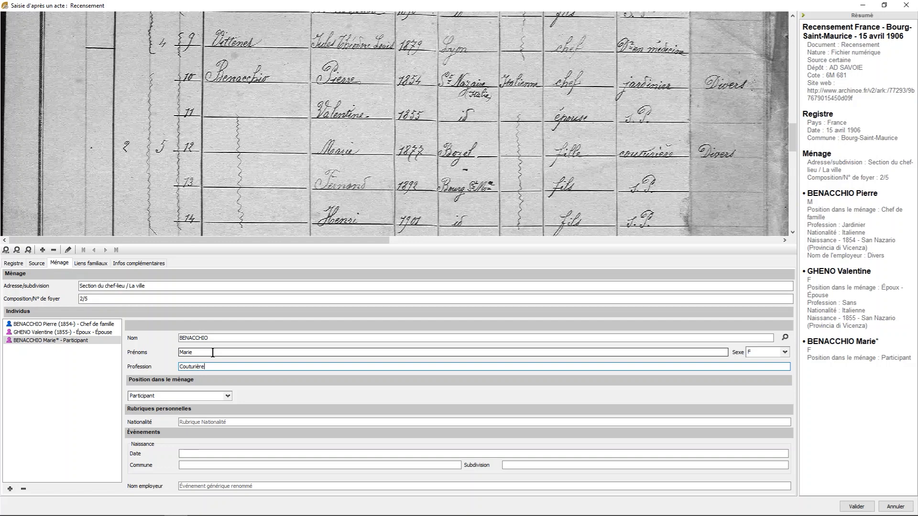
- Set the line 12 member's household position to Fils - Fille and her nationality to Italienne
{"action": "left_click", "coordinate": [227, 396]}
{"action": "left_click", "coordinate": [254, 232]}
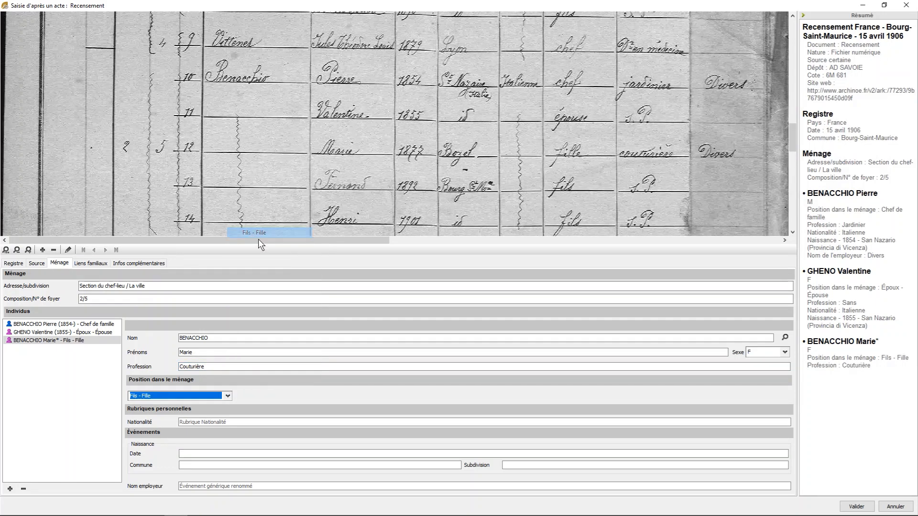
{"action": "left_click", "coordinate": [229, 422]}
{"action": "type", "text": "italienne"}
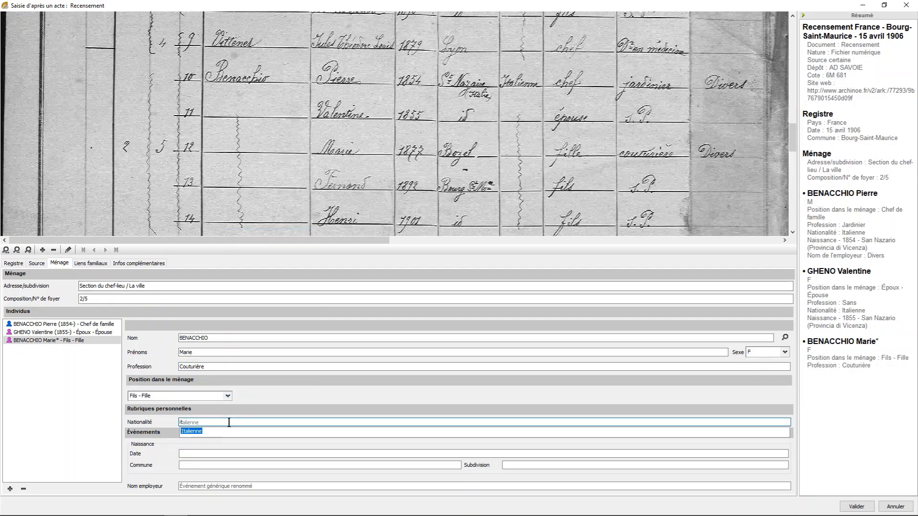
{"action": "left_click", "coordinate": [188, 431]}
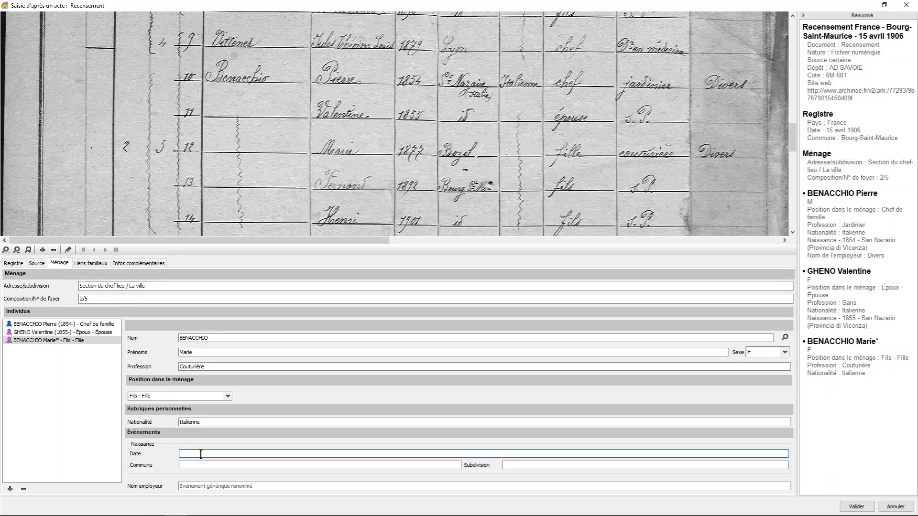
- Enter the line 12 member's birth year from the census, the birthplace Bozel (Savoie) and the employer name Divers
{"action": "type", "text": "1877"}
{"action": "key", "text": "Tab"}
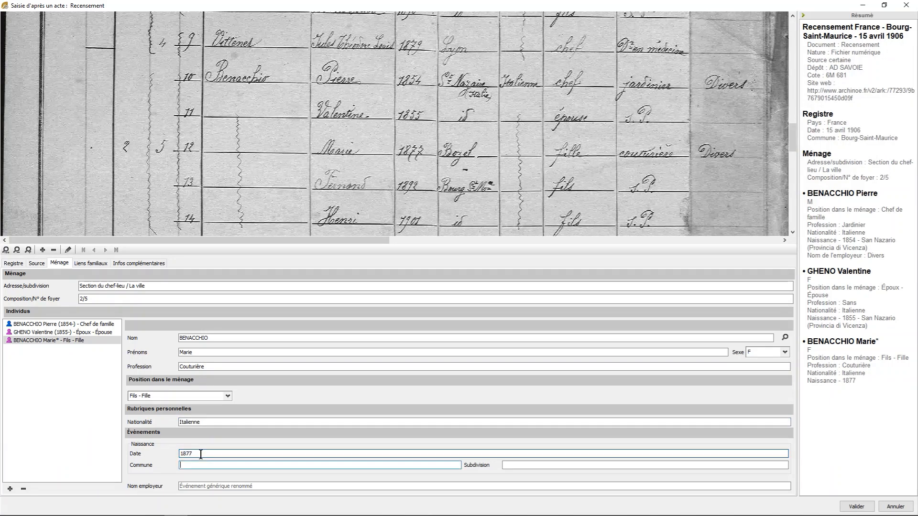
{"action": "type", "text": "bozel"}
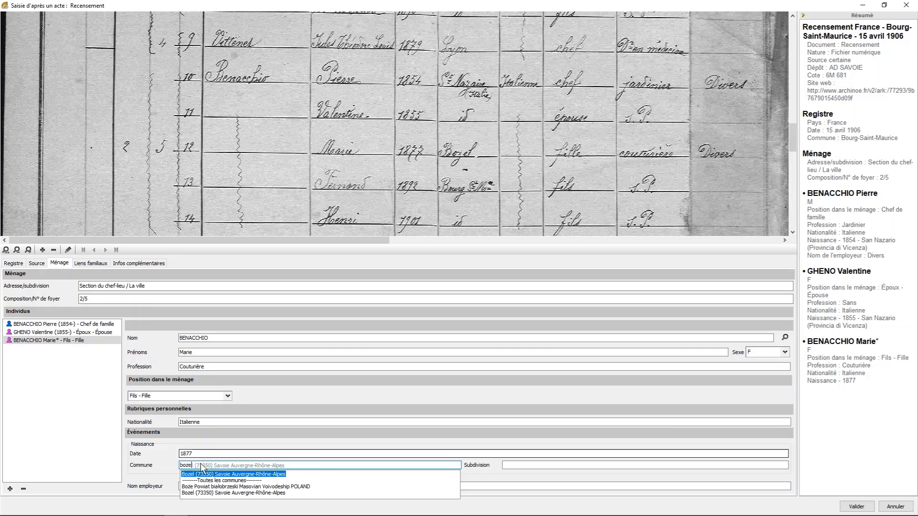
{"action": "left_click", "coordinate": [193, 484]}
{"action": "left_click", "coordinate": [193, 486]}
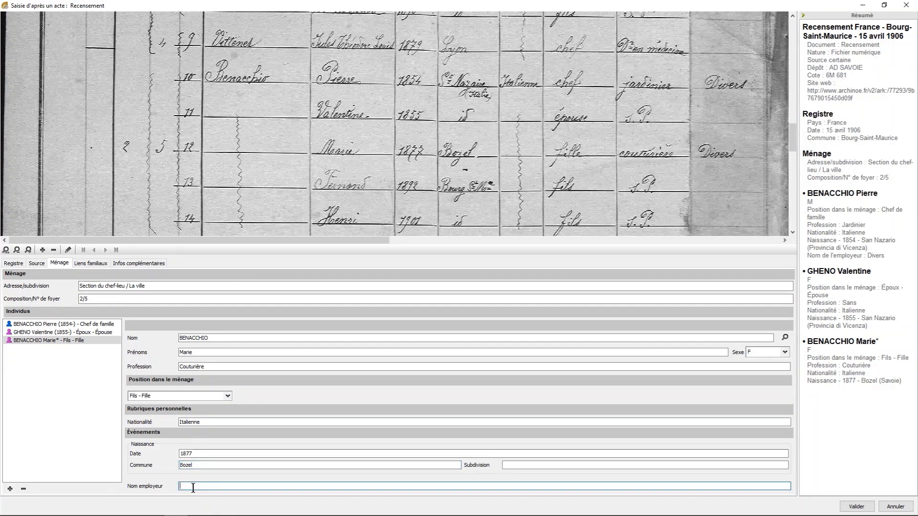
{"action": "type", "text": "Divers"}
- Add a fourth household member by linking the existing individual matching census line 13
{"action": "left_click", "coordinate": [10, 488]}
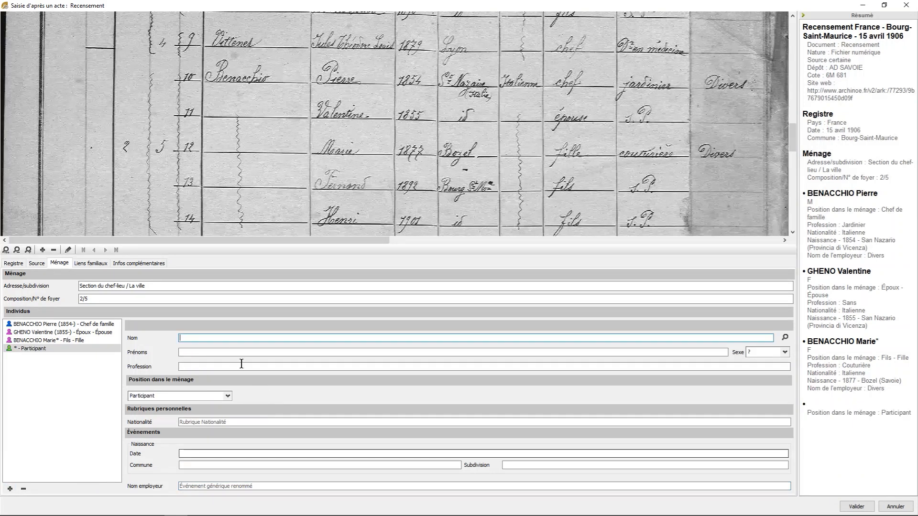
{"action": "type", "text": "ben"}
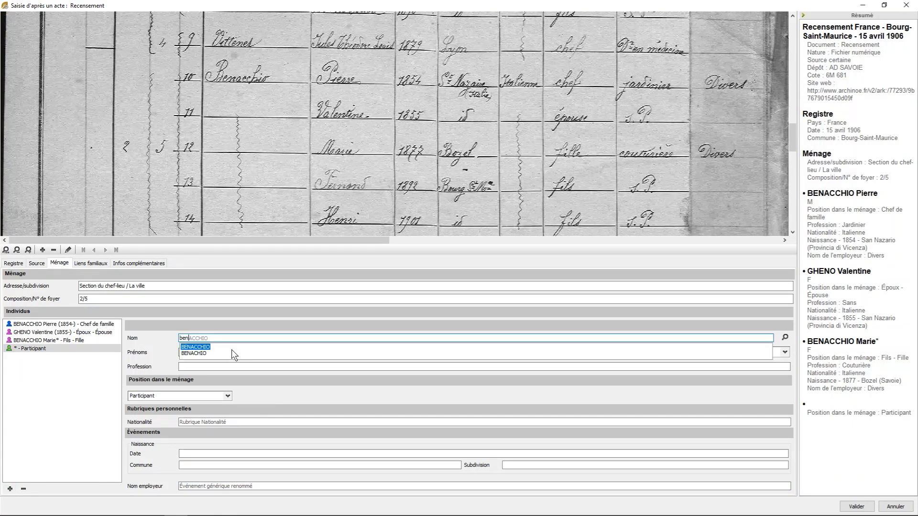
{"action": "key", "text": "Tab"}
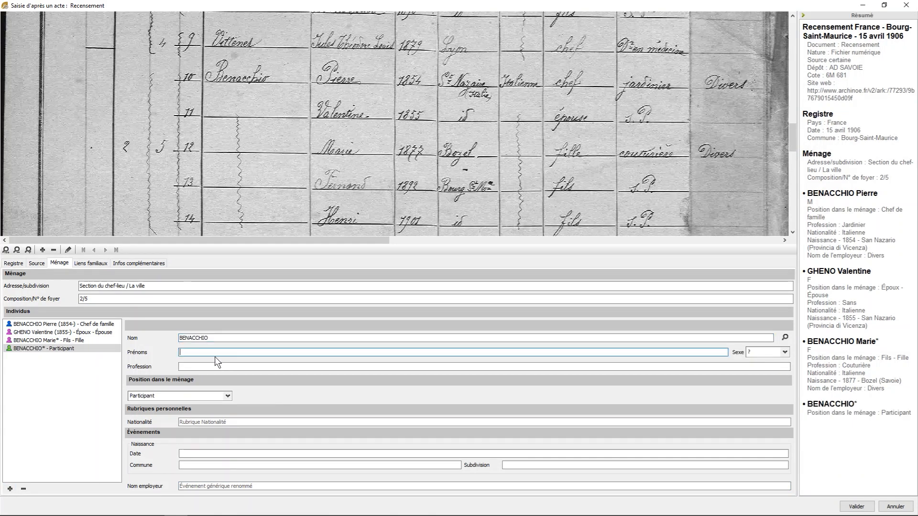
{"action": "type", "text": "fe"}
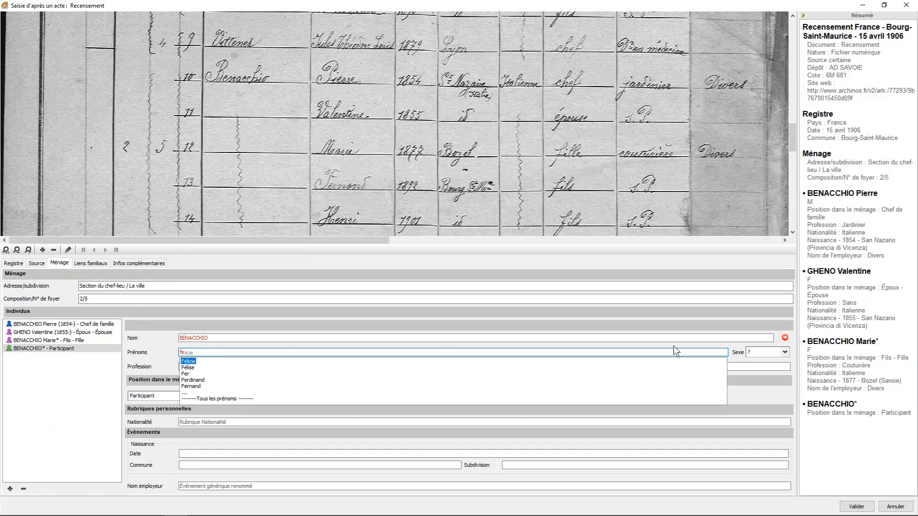
{"action": "left_click", "coordinate": [785, 338]}
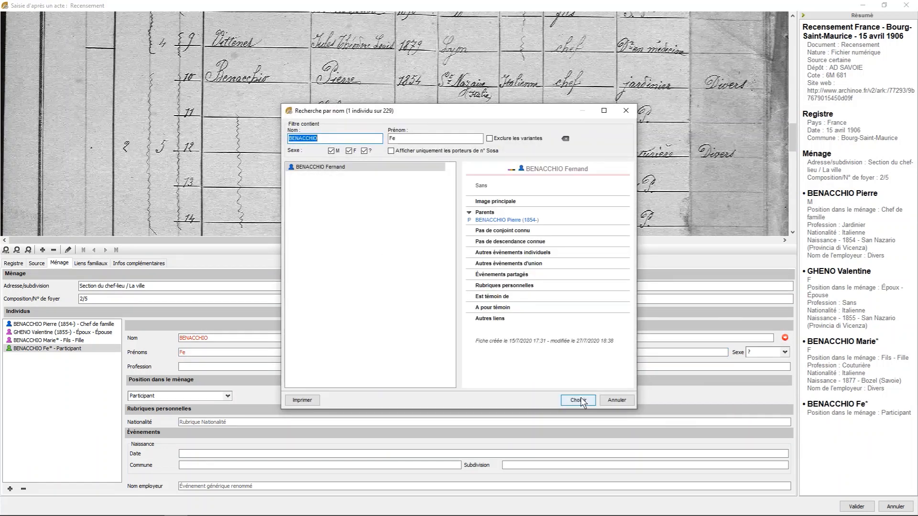
{"action": "left_click", "coordinate": [593, 399]}
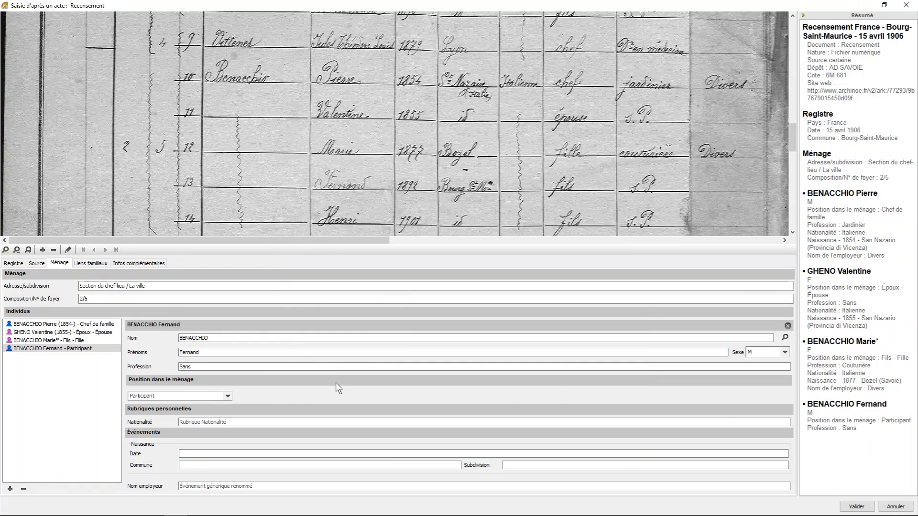
- Set the line 13 member's household position to Fils - Fille and his nationality to Italienne
{"action": "left_click", "coordinate": [228, 397]}
{"action": "left_click", "coordinate": [271, 237]}
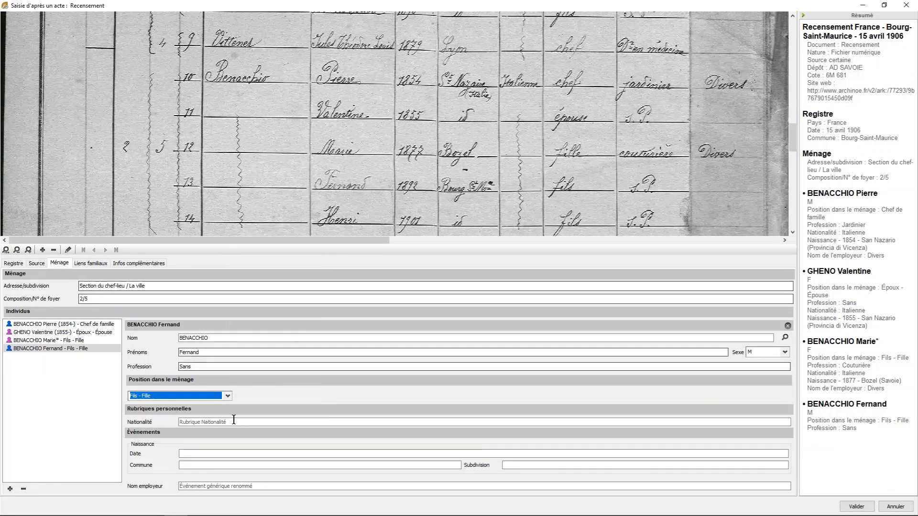
{"action": "left_click", "coordinate": [229, 423]}
{"action": "type", "text": "it"}
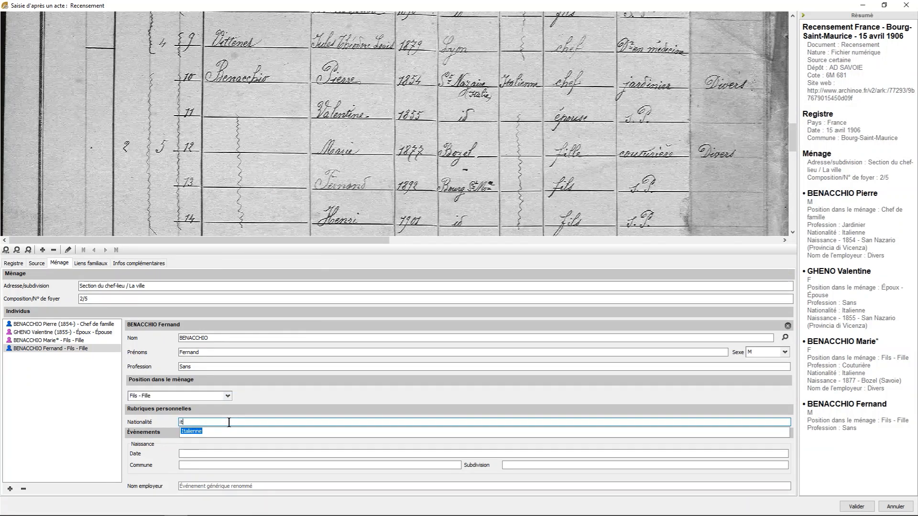
{"action": "left_click", "coordinate": [201, 432]}
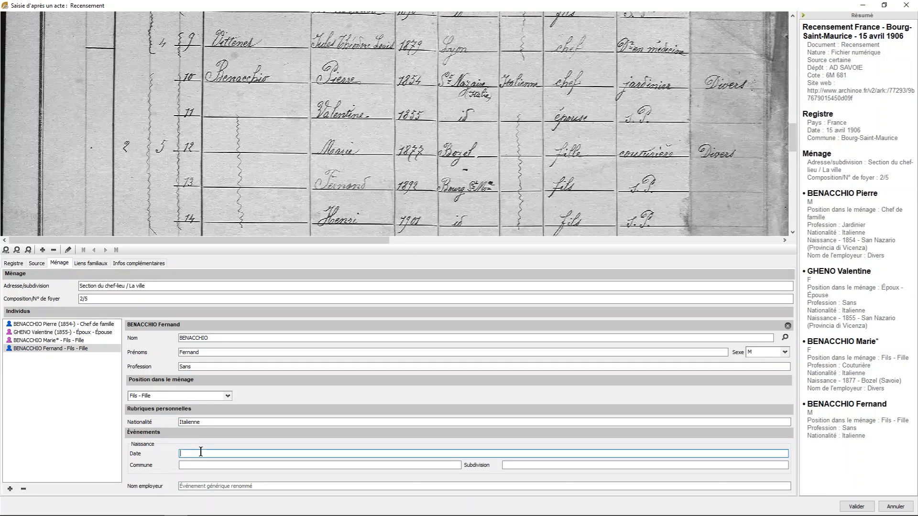
- Enter the line 13 member's birth year from the census and the birthplace Bourg-Saint-Maurice (Savoie)
{"action": "type", "text": "189"}
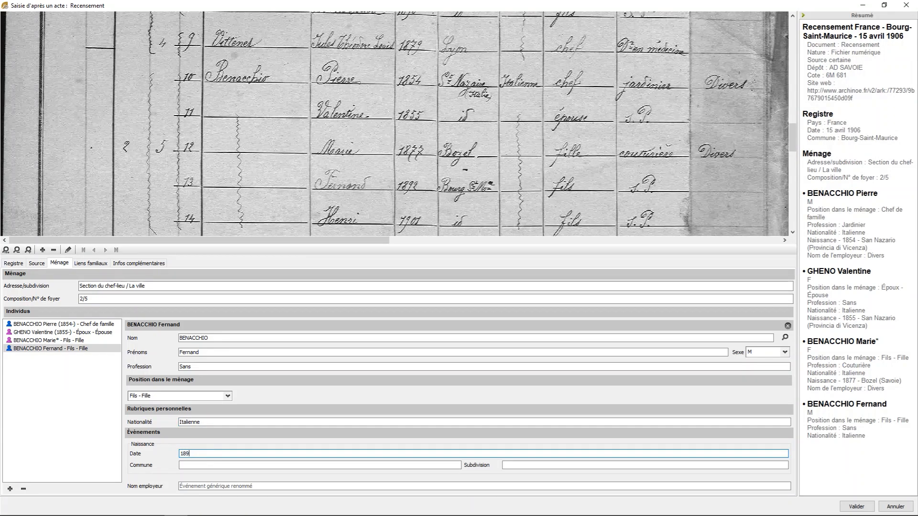
{"action": "type", "text": "2"}
{"action": "key", "text": "Tab"}
{"action": "type", "text": "bour"}
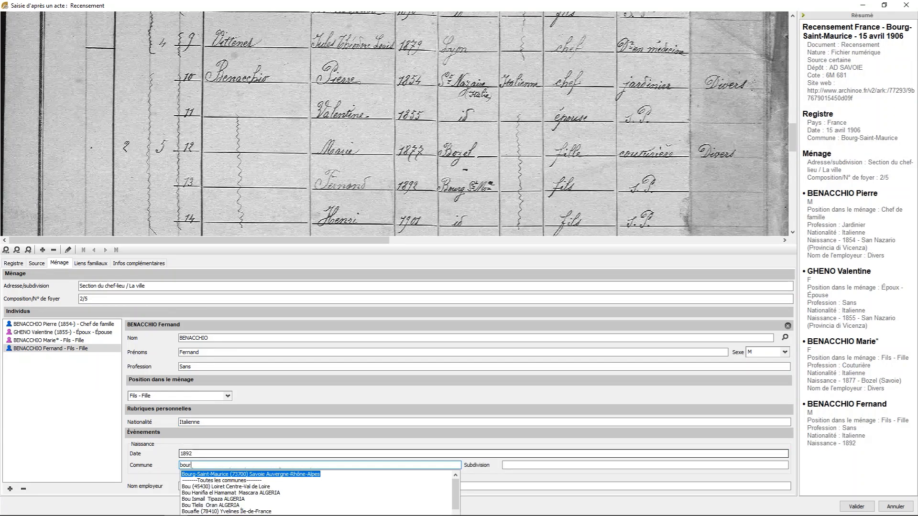
{"action": "left_click", "coordinate": [202, 474]}
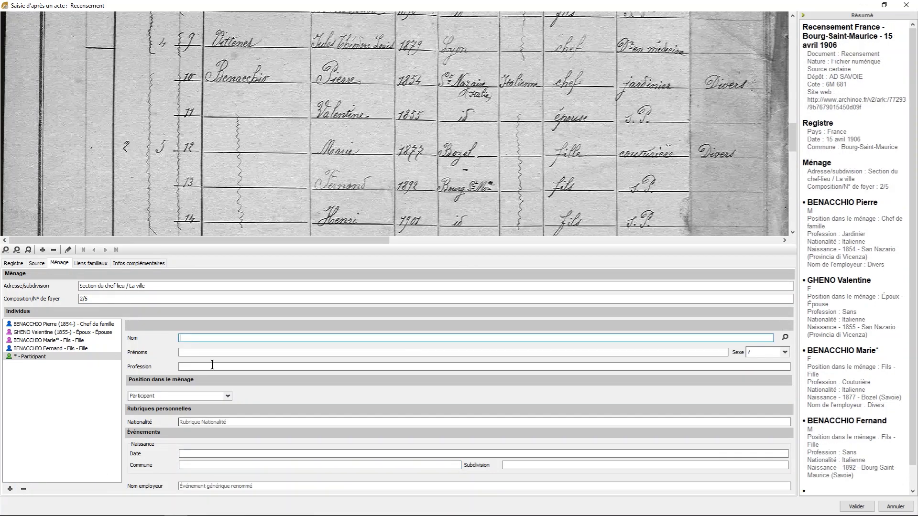
- Fill in the fifth household member by linking the existing individual matching census line 14
{"action": "type", "text": "be"}
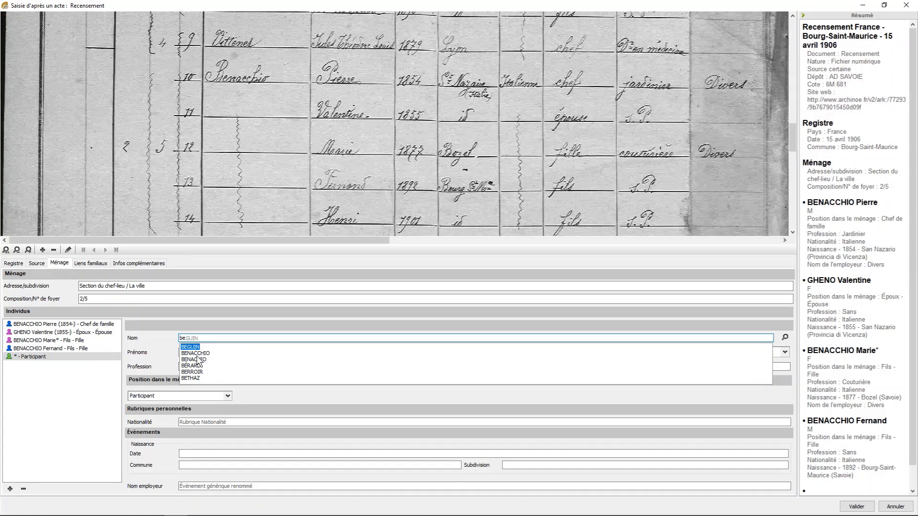
{"action": "left_click", "coordinate": [197, 353]}
{"action": "type", "text": "henri"}
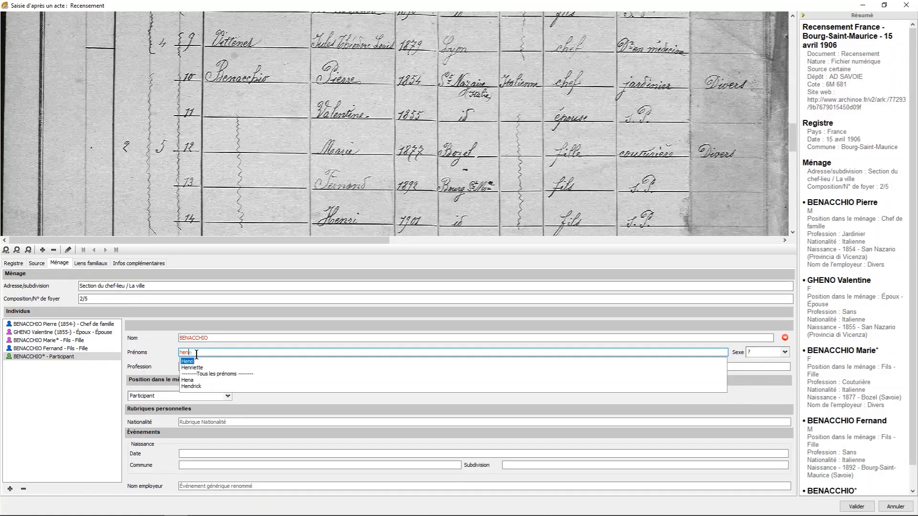
{"action": "left_click", "coordinate": [785, 338]}
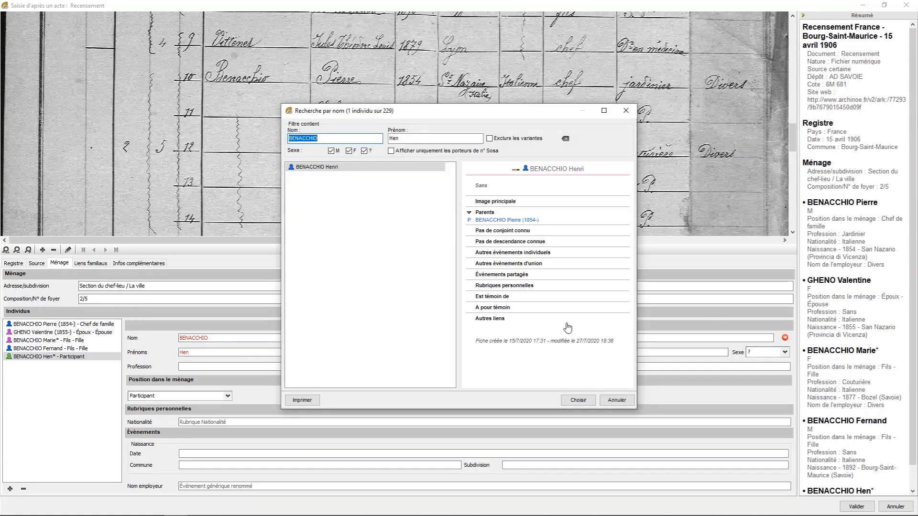
{"action": "left_click", "coordinate": [577, 400]}
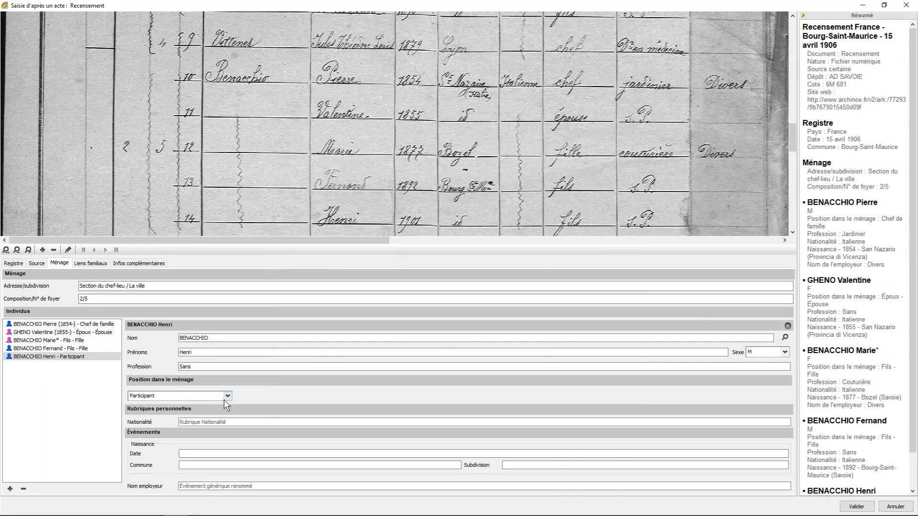
- Set the line 14 member's household position to Fils - Fille and his nationality to Italienne
{"action": "left_click", "coordinate": [228, 396]}
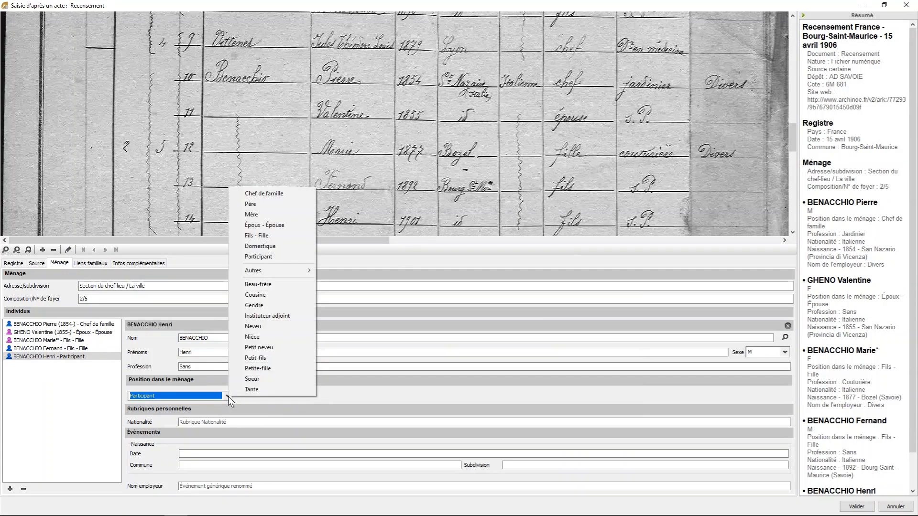
{"action": "left_click", "coordinate": [256, 235]}
{"action": "left_click", "coordinate": [227, 422]}
{"action": "type", "text": "it"}
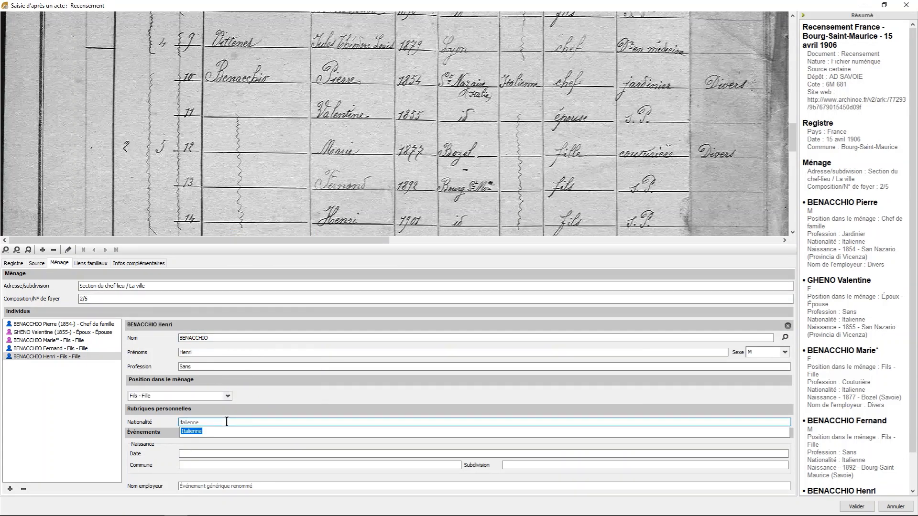
{"action": "left_click", "coordinate": [199, 432]}
- Enter the line 14 member's birth year from the census and the birthplace Bourg-Saint-Maurice (Savoie)
{"action": "left_click", "coordinate": [192, 453]}
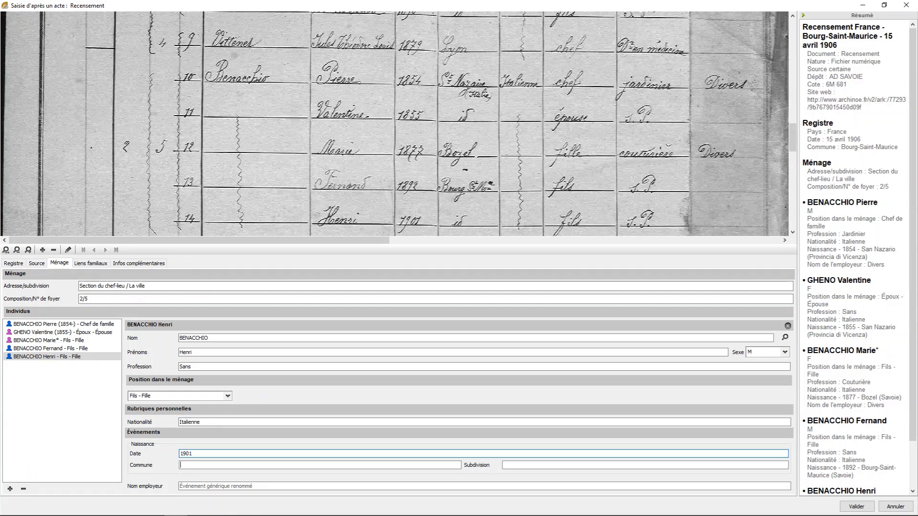
{"action": "left_click", "coordinate": [181, 464]}
{"action": "type", "text": "bour"}
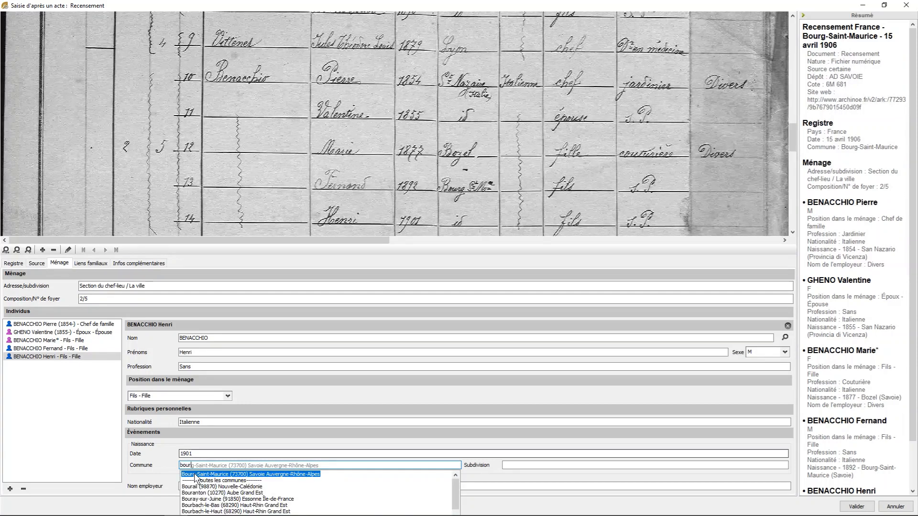
{"action": "left_click", "coordinate": [194, 473]}
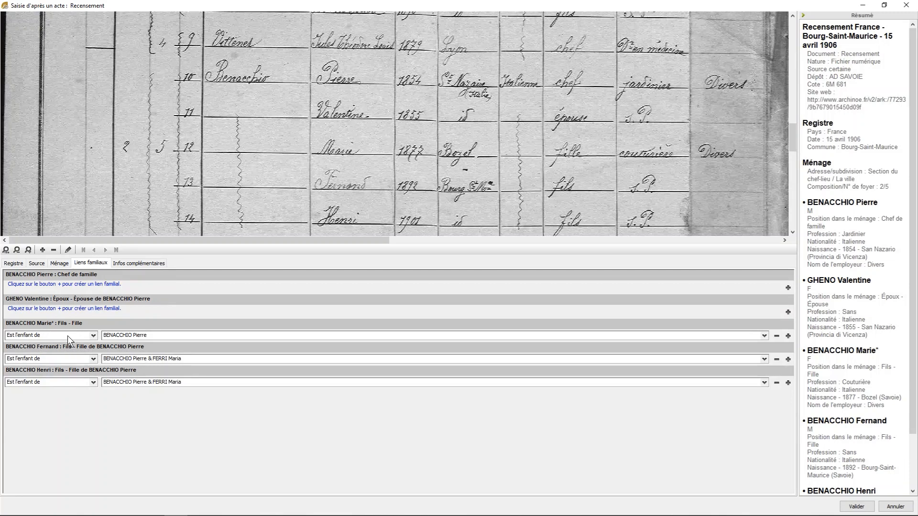
- In the family links, set the parents of the three children on lines 12 to 14 to the household head and his line 11 wife
{"action": "left_click", "coordinate": [764, 336]}
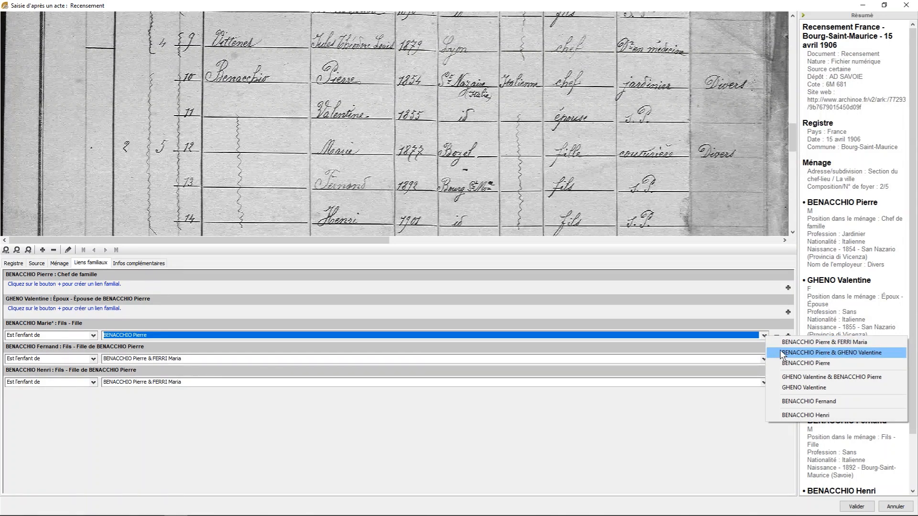
{"action": "left_click", "coordinate": [782, 354]}
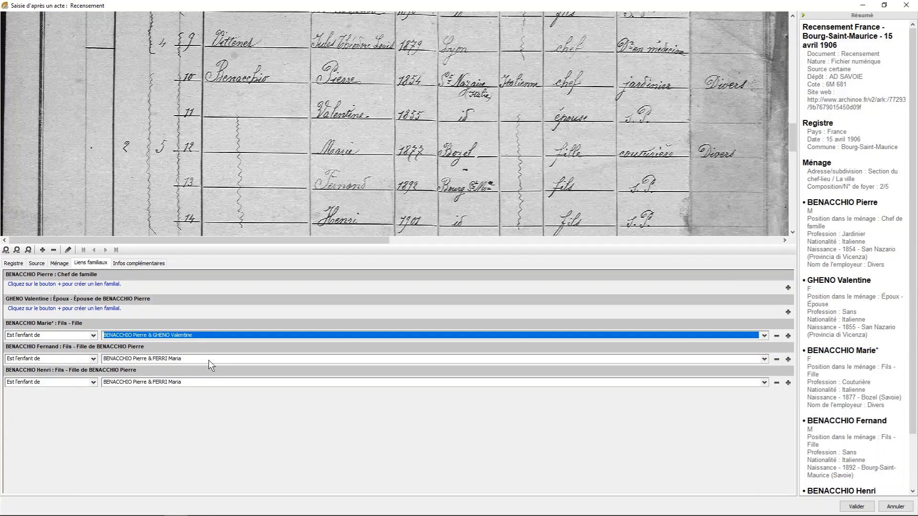
{"action": "left_click", "coordinate": [765, 360]}
{"action": "left_click", "coordinate": [770, 375]}
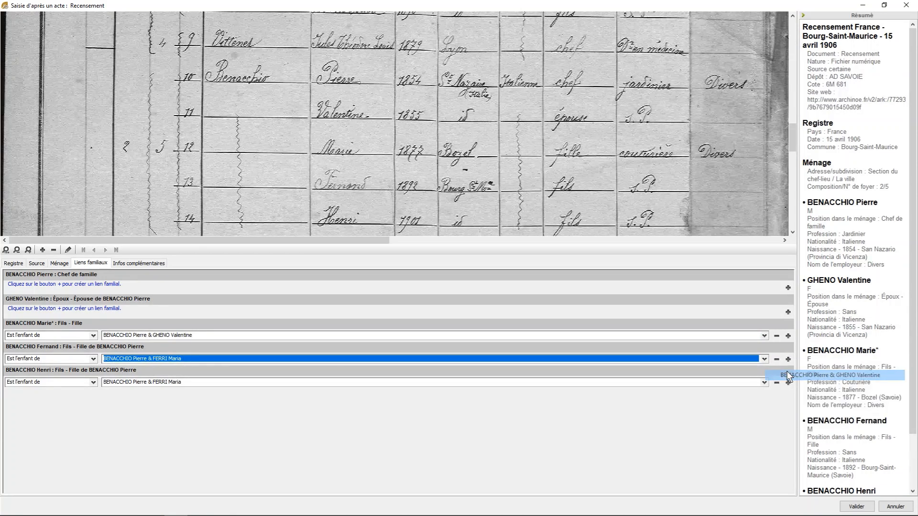
{"action": "left_click", "coordinate": [764, 383]}
{"action": "left_click", "coordinate": [808, 403]}
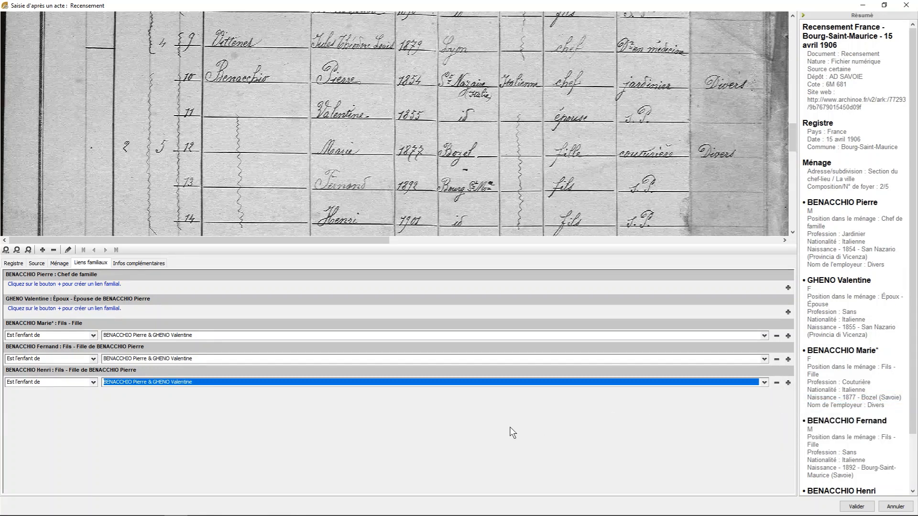
- Validate the census entry, review the created and linked individuals, and confirm saving the household with its source
{"action": "left_click", "coordinate": [851, 508]}
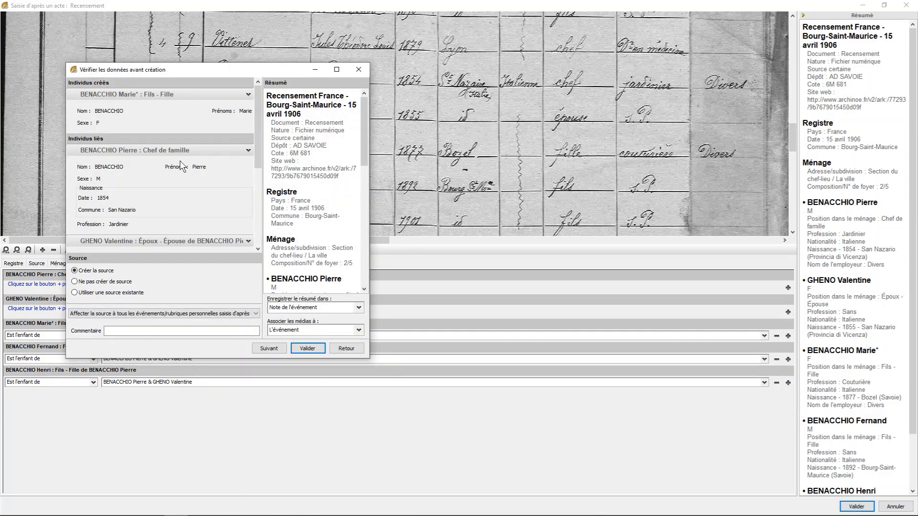
{"action": "left_click_drag", "start_coordinate": [260, 155], "coordinate": [255, 199]}
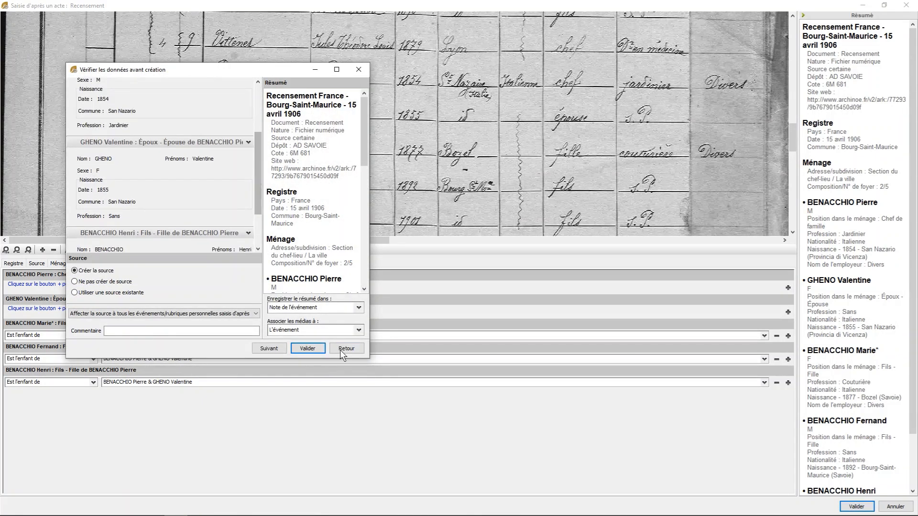
{"action": "left_click", "coordinate": [306, 348]}
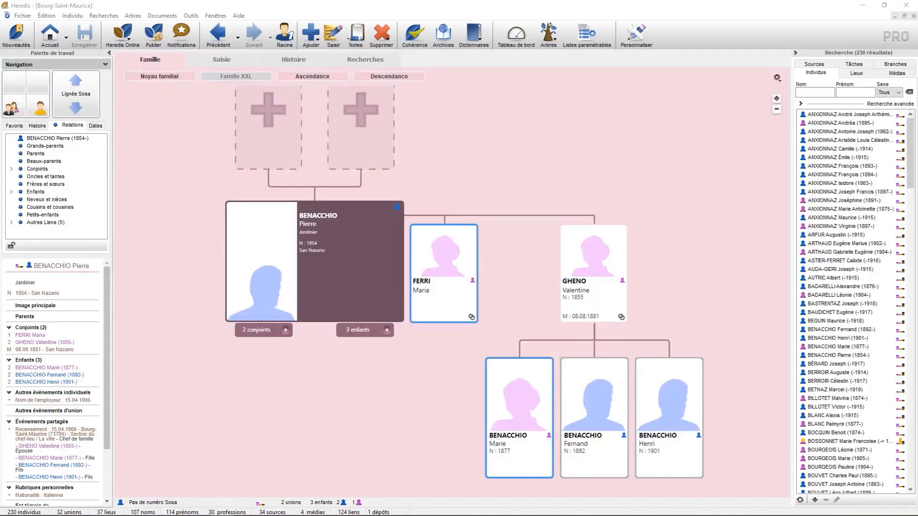